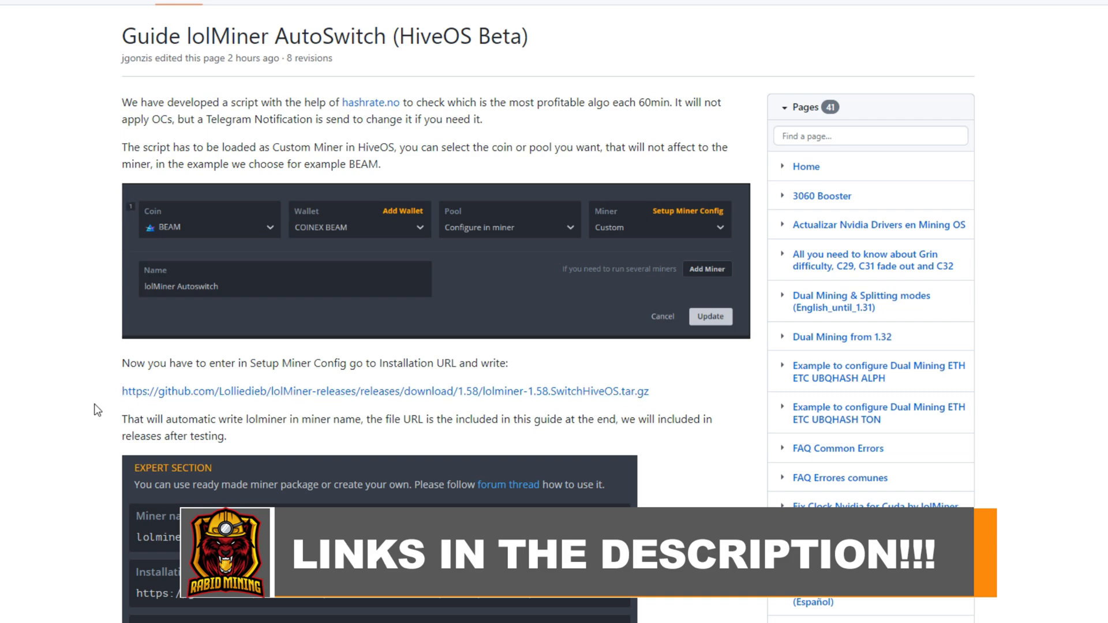
Scroll the guide down to the supported algo list and back up to the config examples.
scroll(71, 451, down, 20)
scroll(70, 451, down, 8)
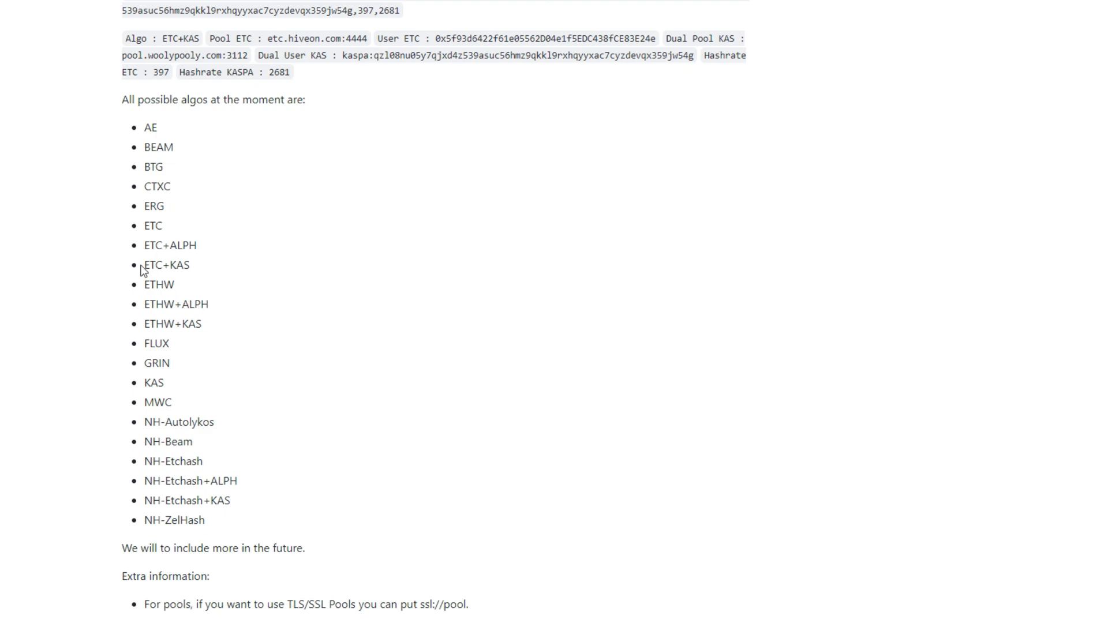
scroll(95, 434, up, 5)
scroll(92, 435, up, 3)
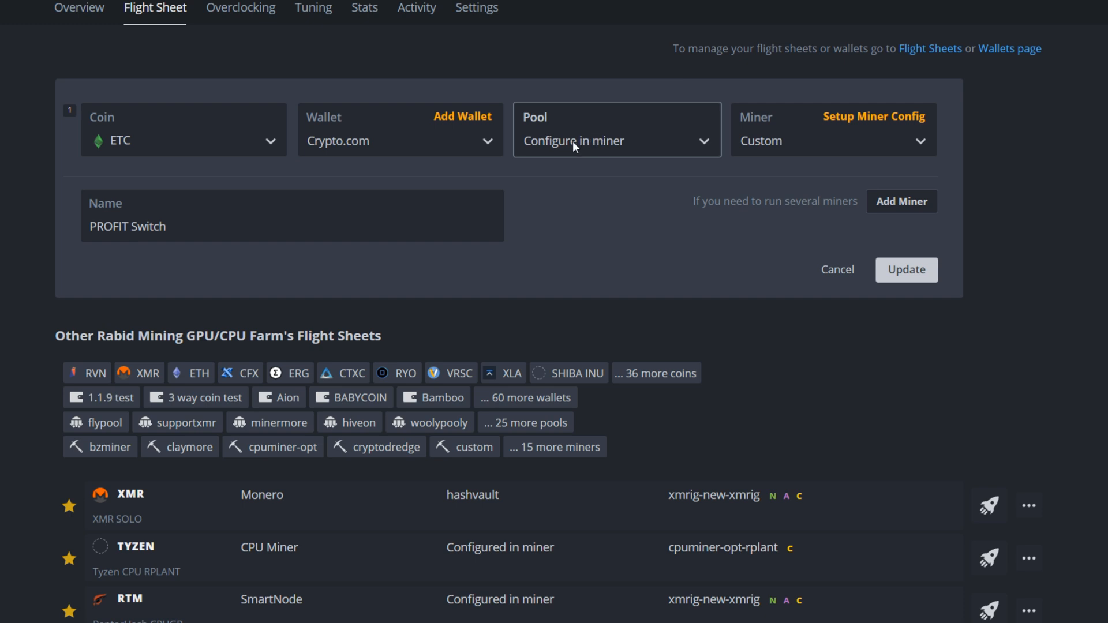
Open the PROFIT Switch custom miner configuration and glance at the guide.
click(800, 140)
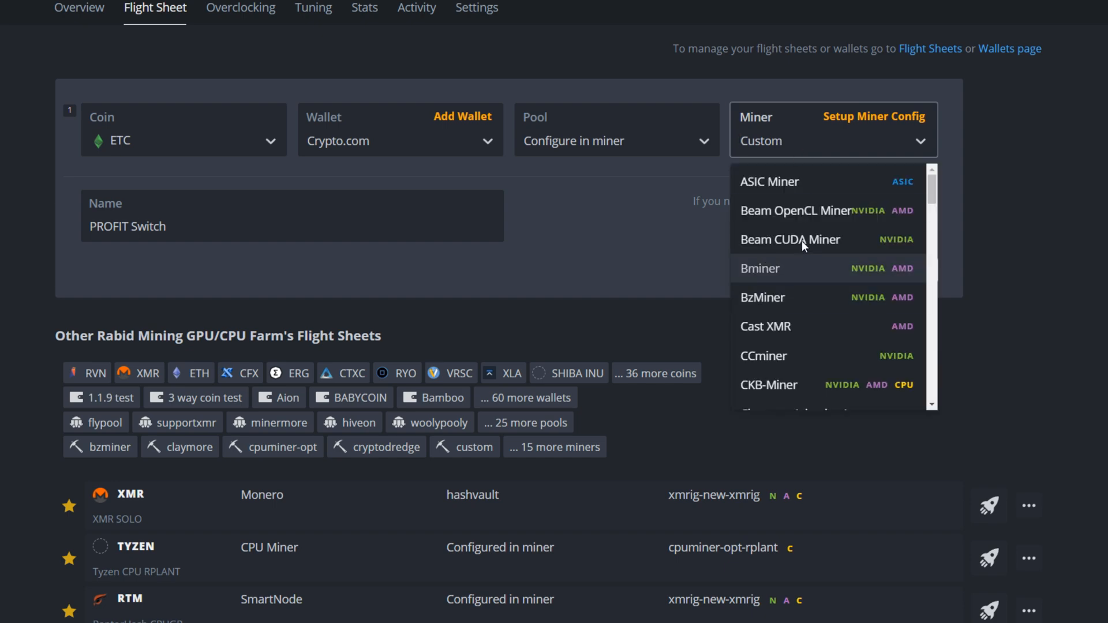
click(851, 117)
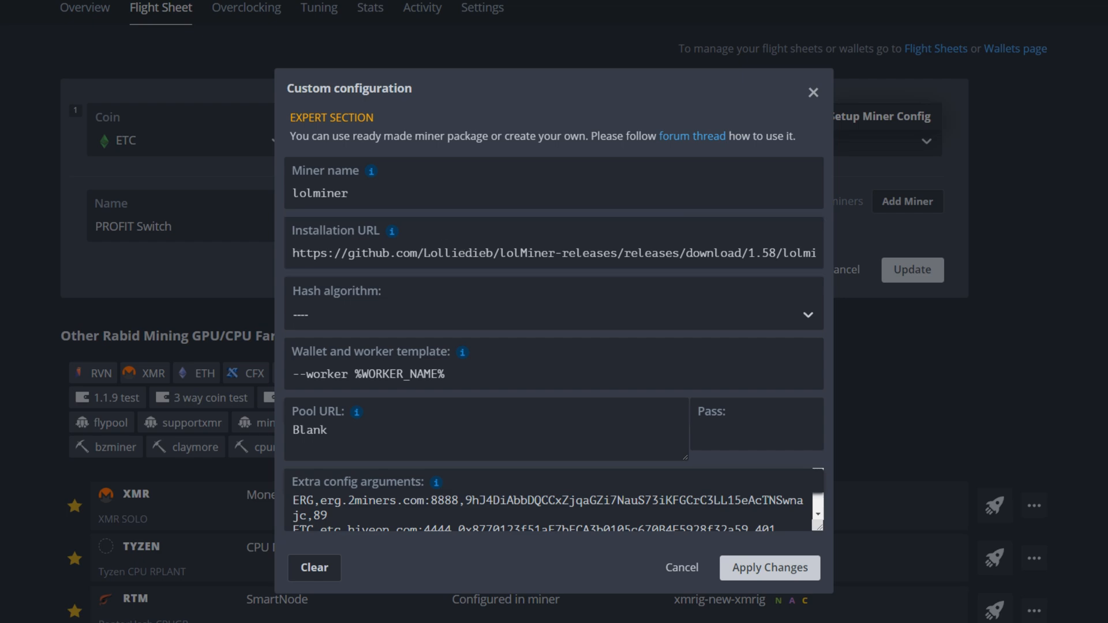
click(110, 0)
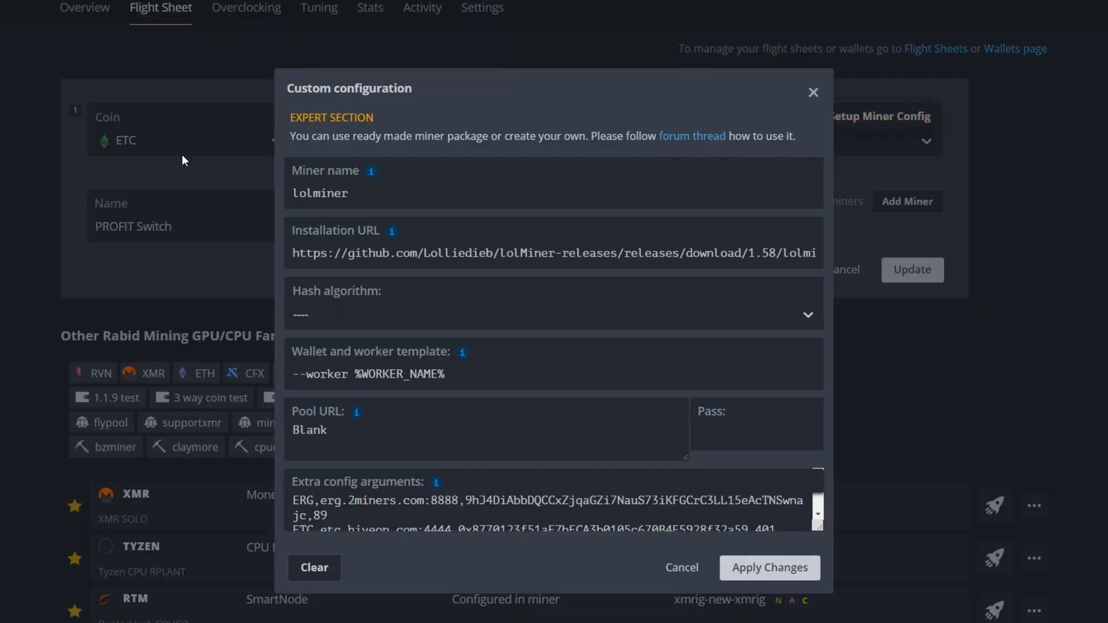
Confirm the miner name lolminer and its installation URL, keeping hash algorithm '----'.
click(364, 258)
click(328, 191)
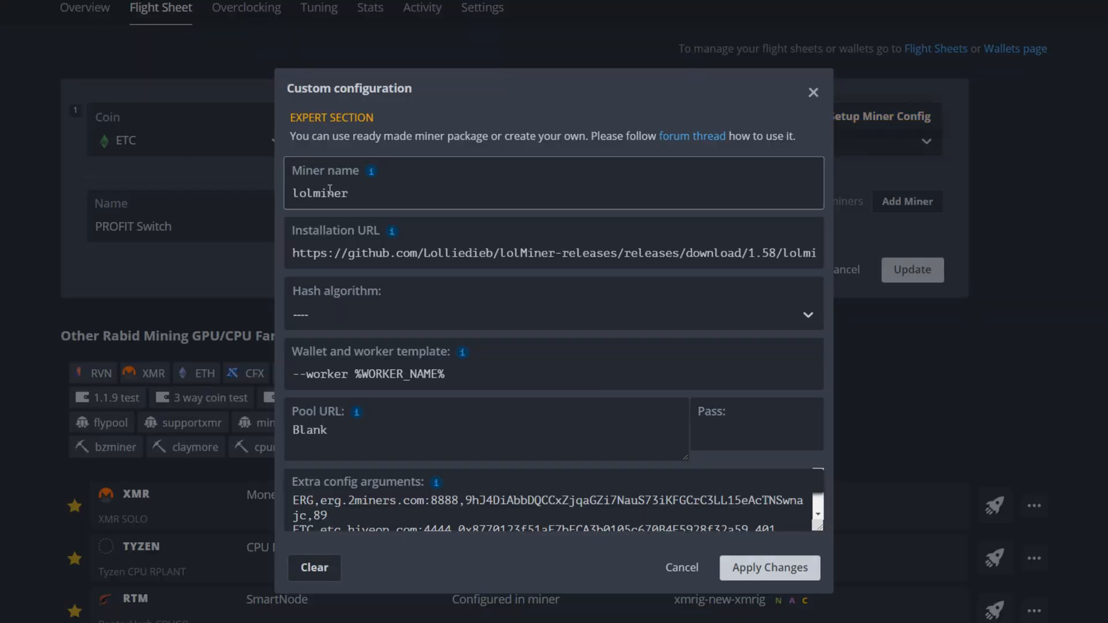
click(347, 264)
click(327, 319)
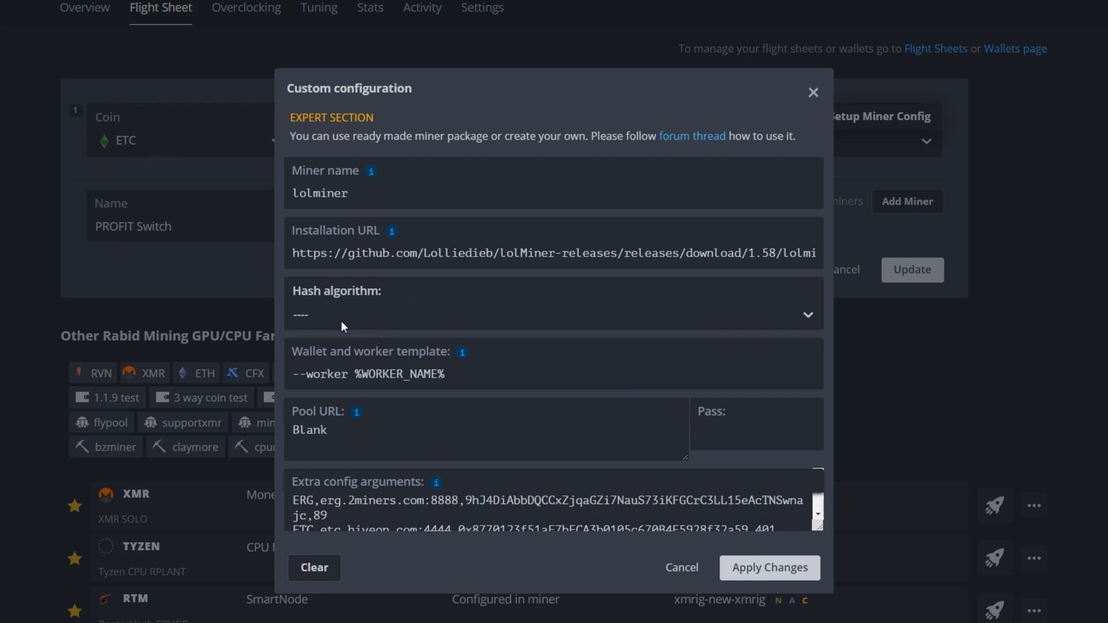
click(321, 317)
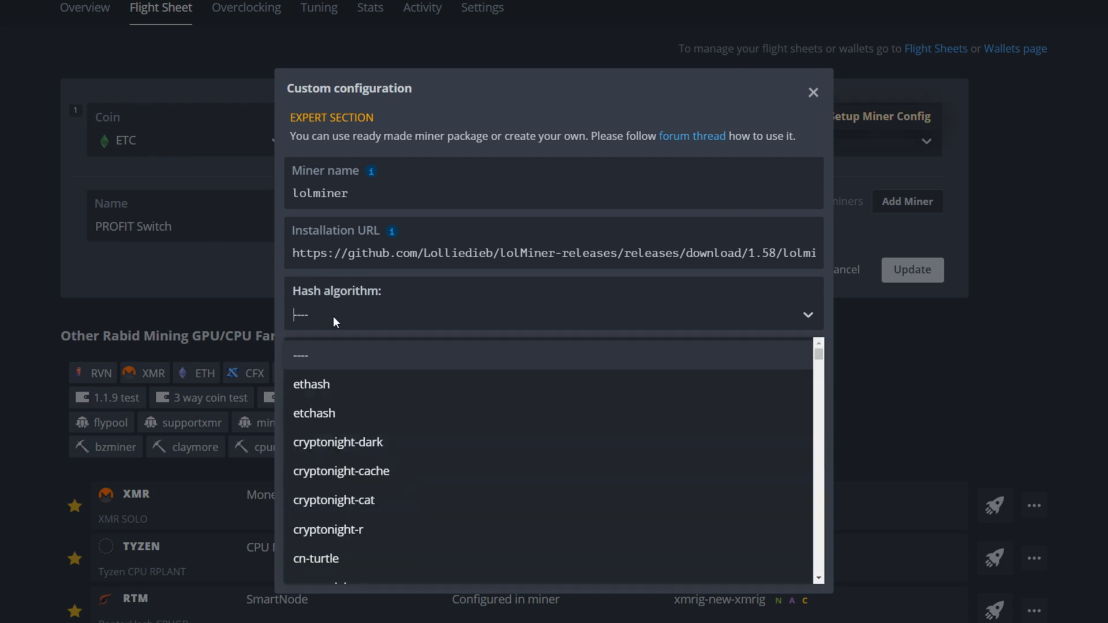
click(314, 355)
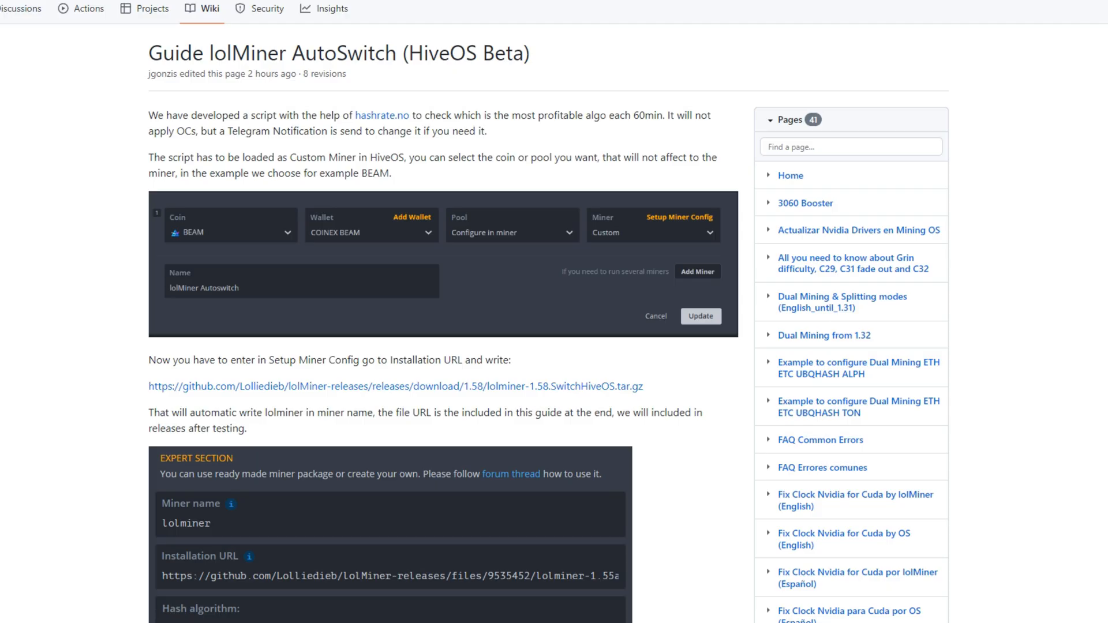
scroll(210, 214, down, 8)
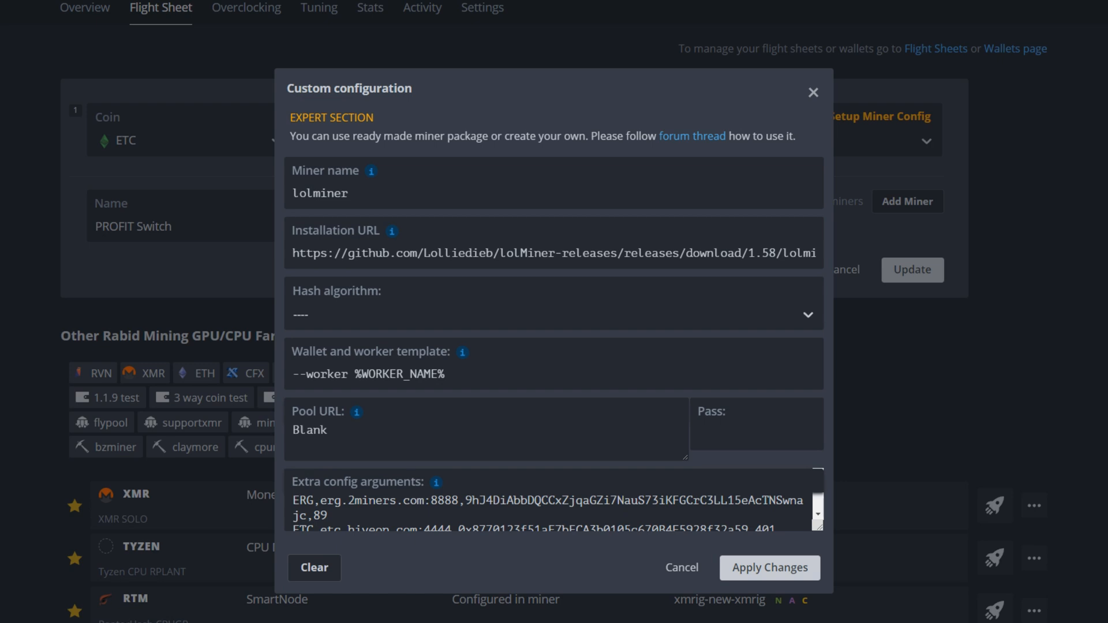
Compare the flight sheet's Pool URL value 'Blank' with the guide's Pool URL advice.
click(318, 438)
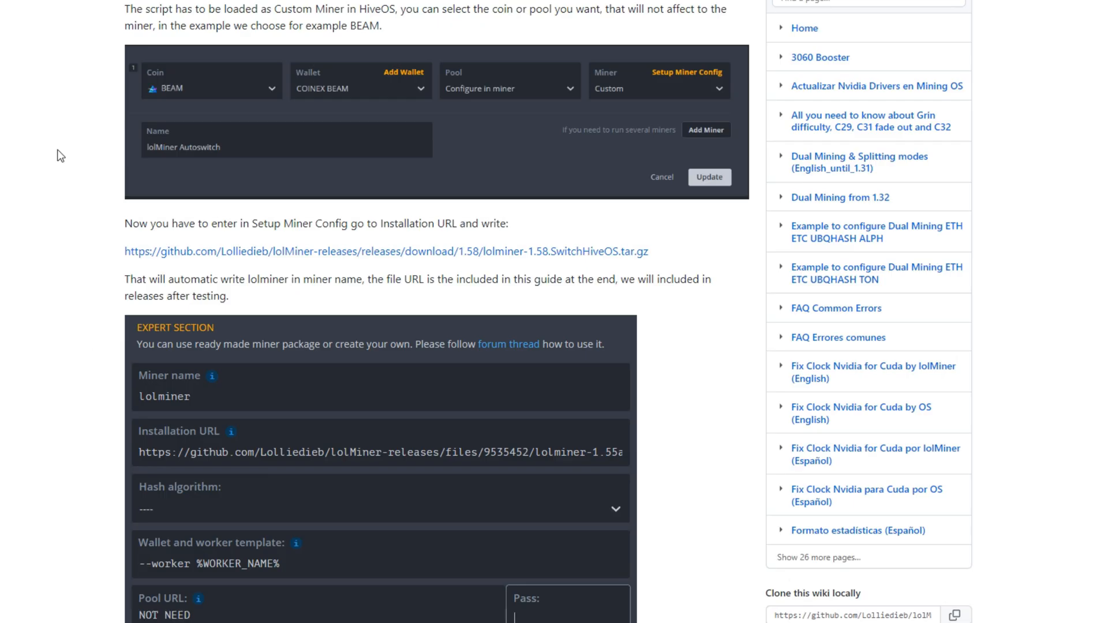
scroll(79, 524, down, 5)
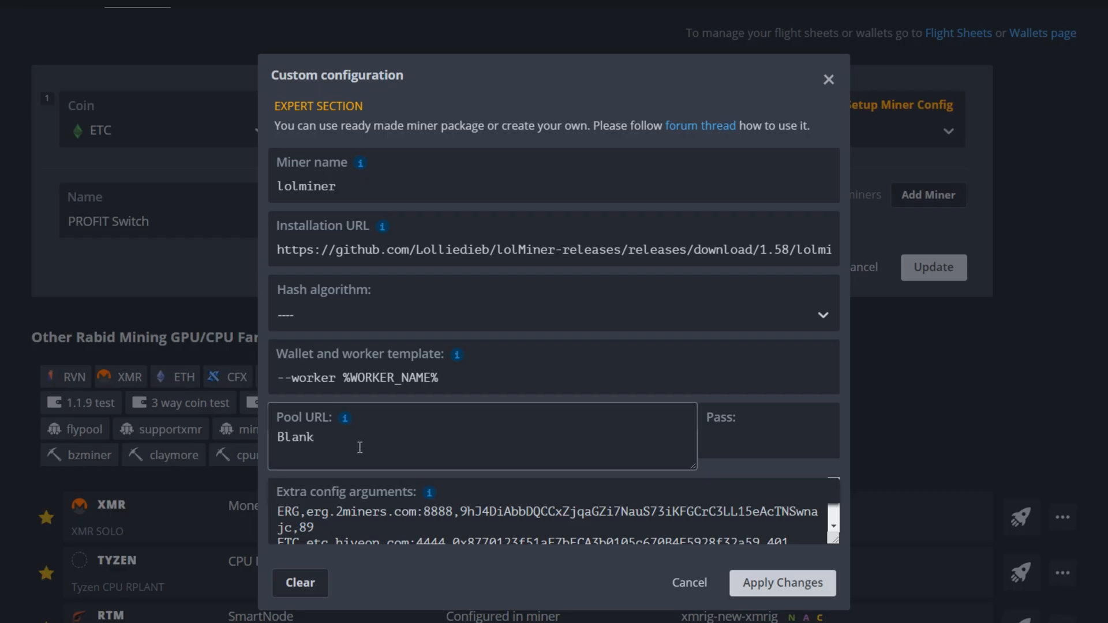
click(372, 454)
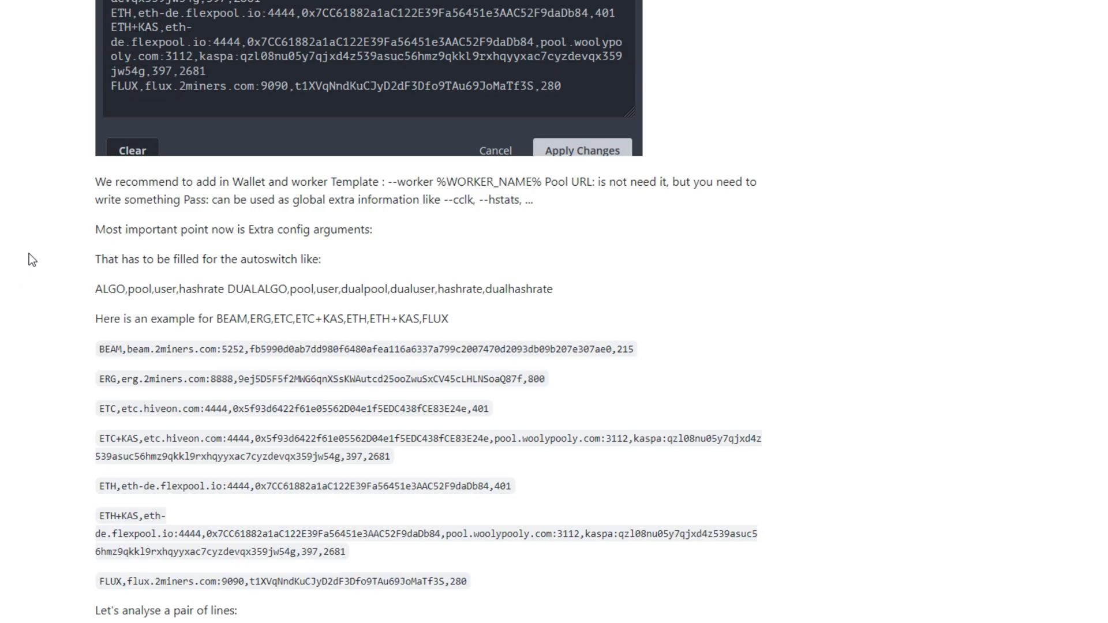
drag(95, 234, 375, 233)
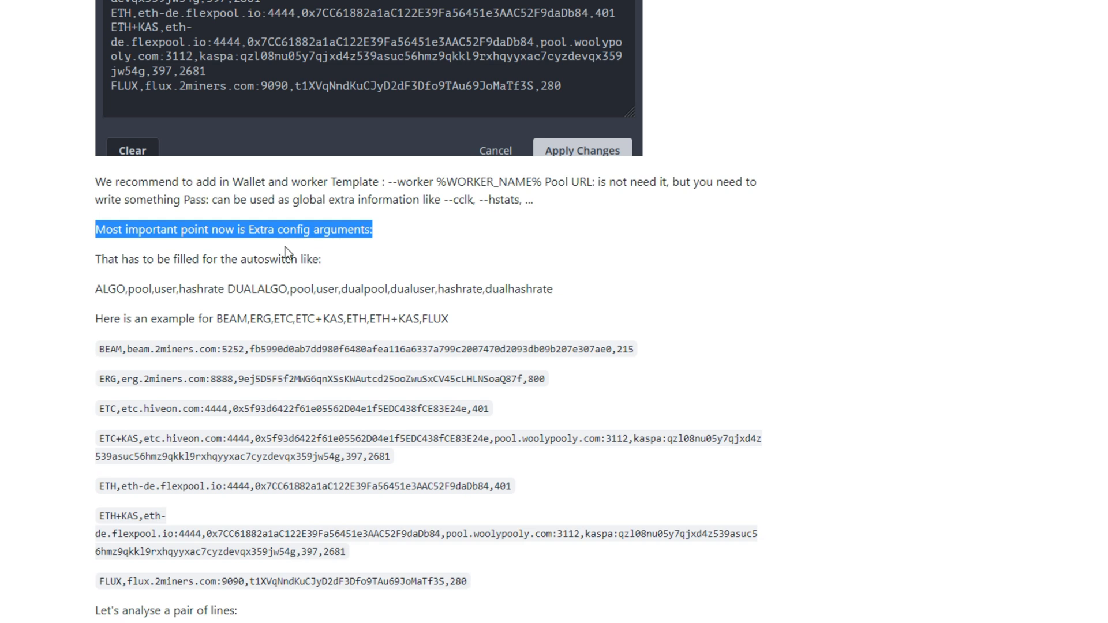
click(69, 278)
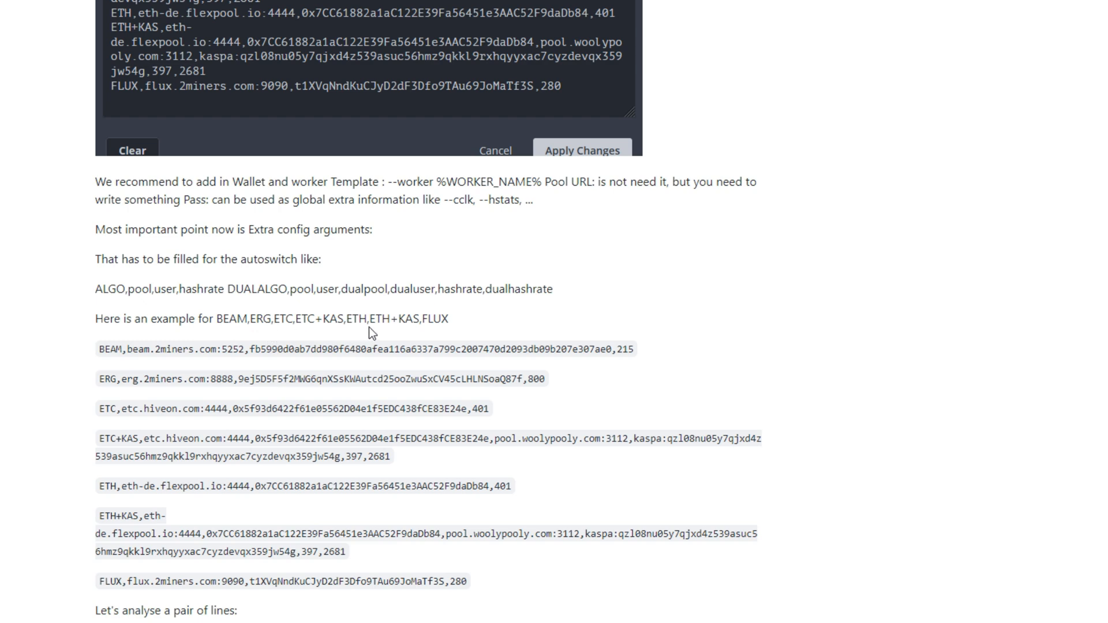
scroll(31, 448, down, 3)
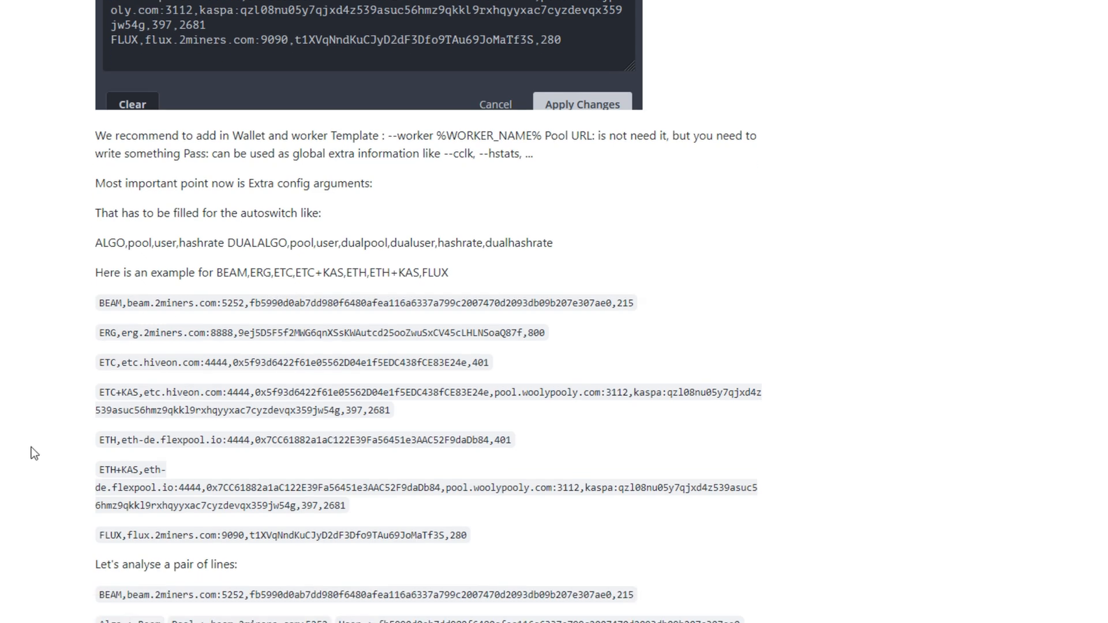
drag(100, 200, 624, 208)
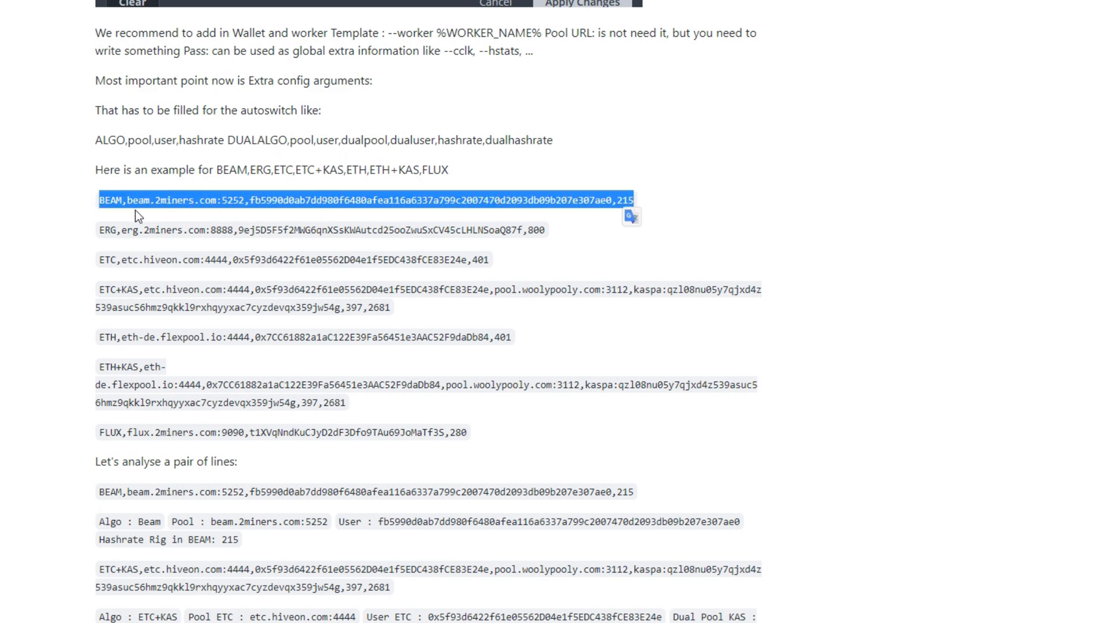
click(113, 231)
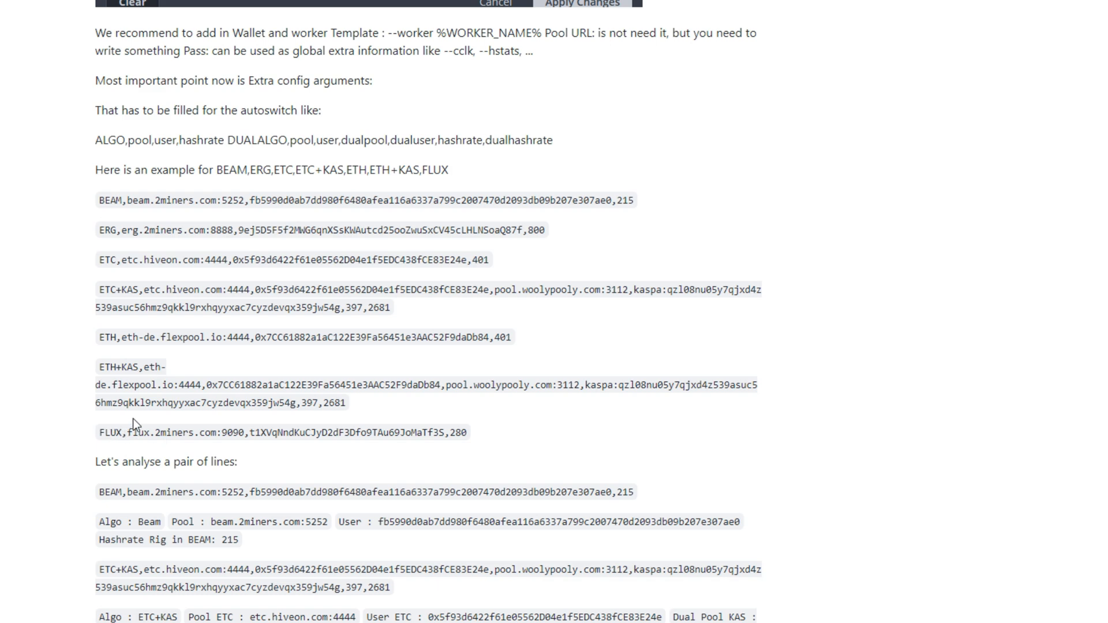
scroll(134, 424, up, 1)
scroll(134, 425, down, 8)
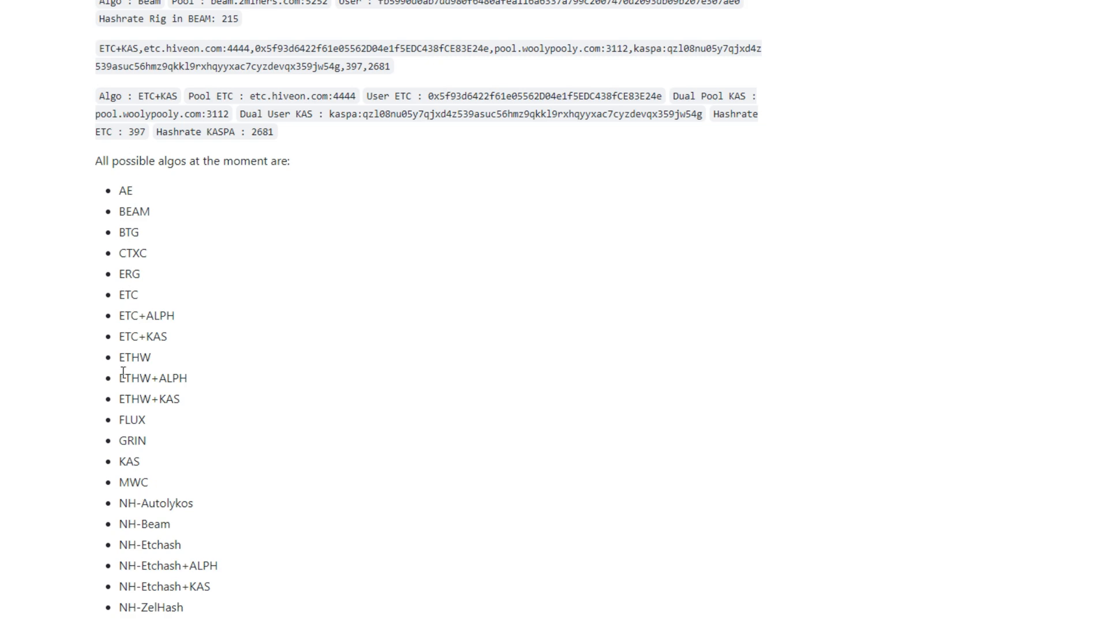
scroll(100, 370, up, 6)
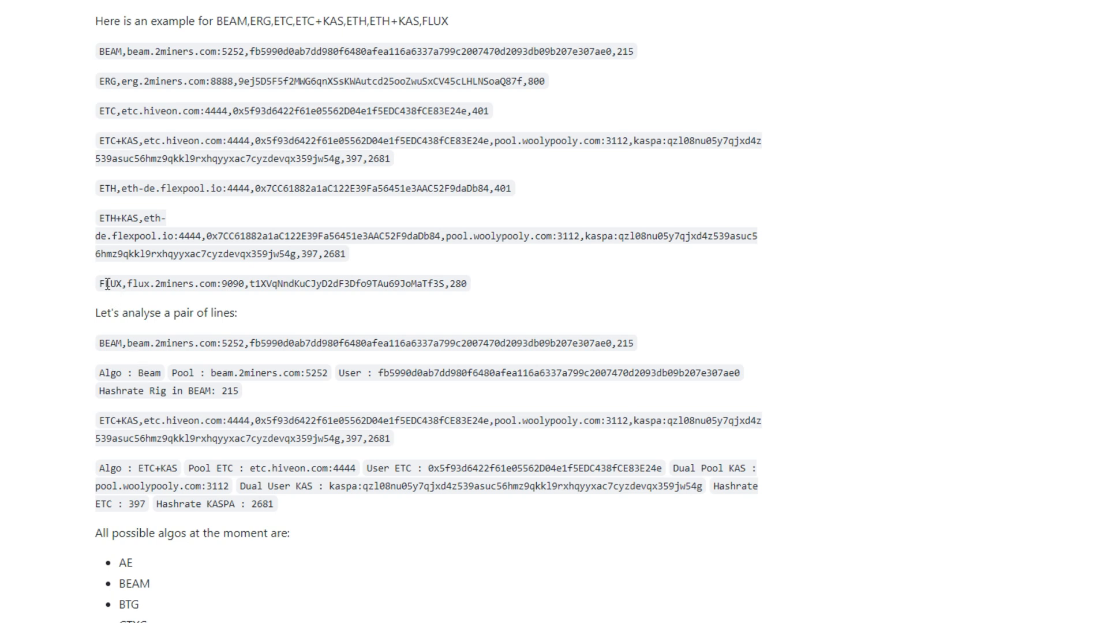
drag(99, 284, 123, 288)
click(105, 287)
drag(127, 284, 245, 285)
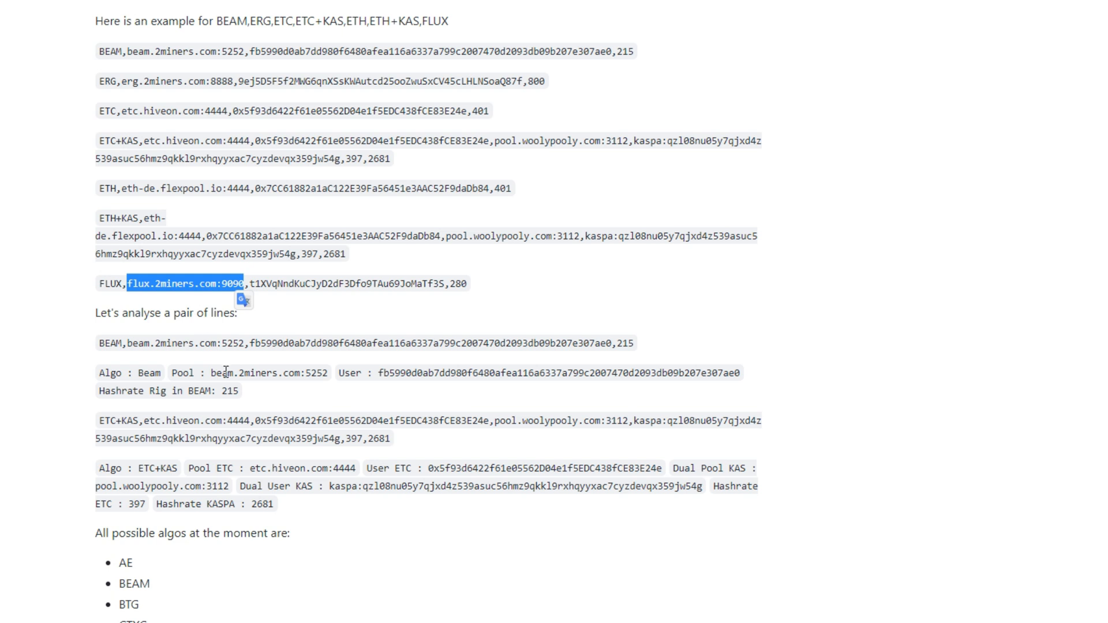
drag(249, 343, 639, 345)
click(249, 343)
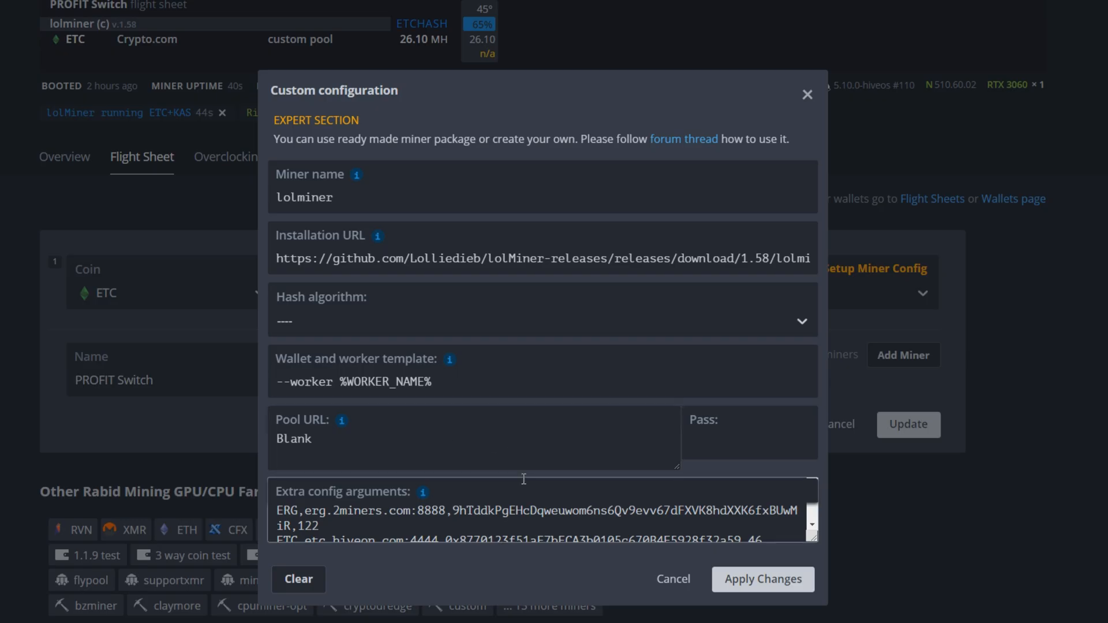
click(502, 538)
scroll(494, 516, down, 2)
scroll(492, 514, up, 2)
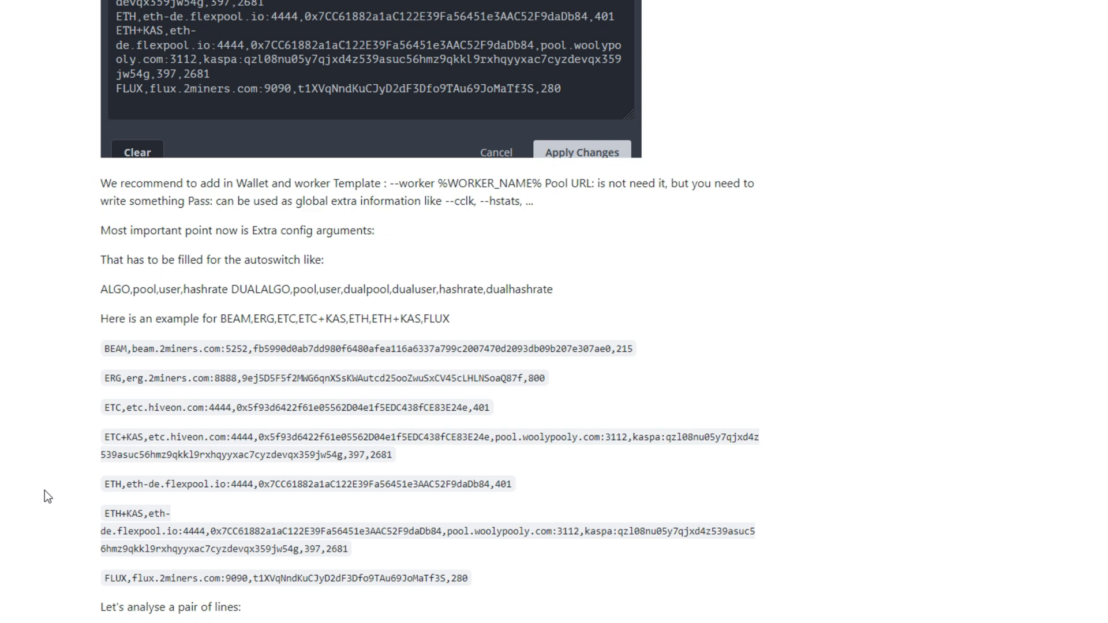
scroll(46, 488, down, 1)
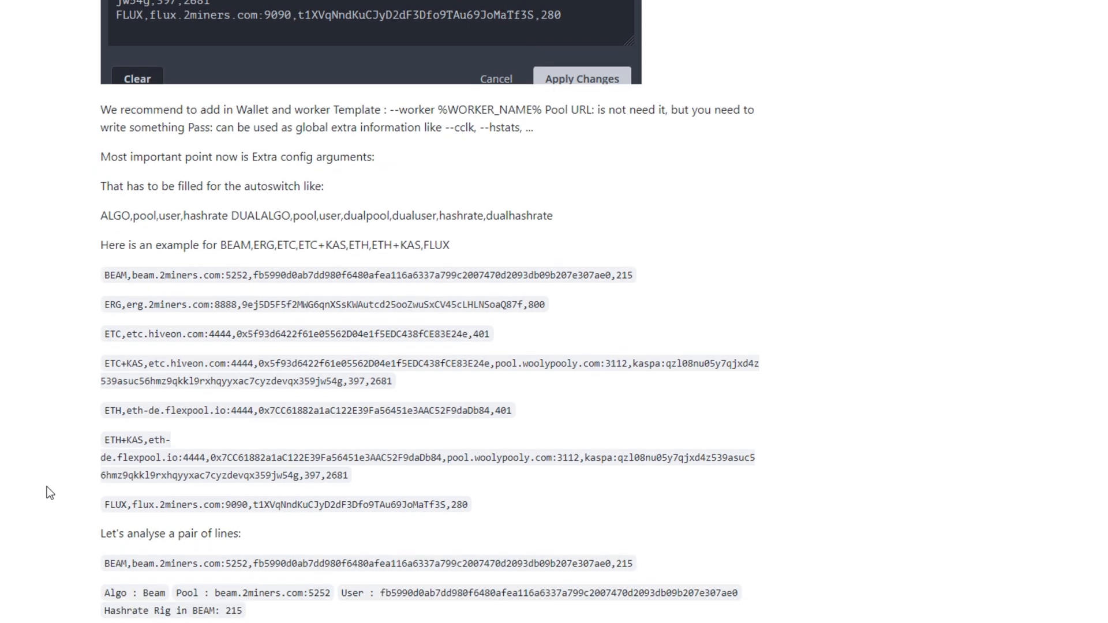
scroll(70, 422, down, 1)
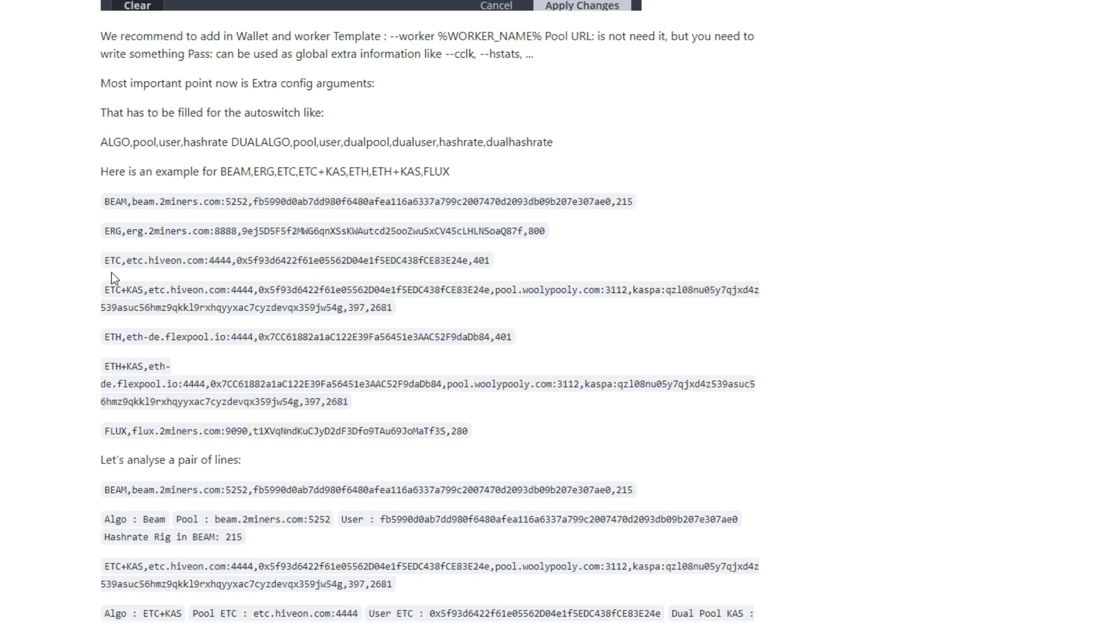
Scan the guide's supported algo list and highlight its ERG example line.
scroll(29, 560, down, 5)
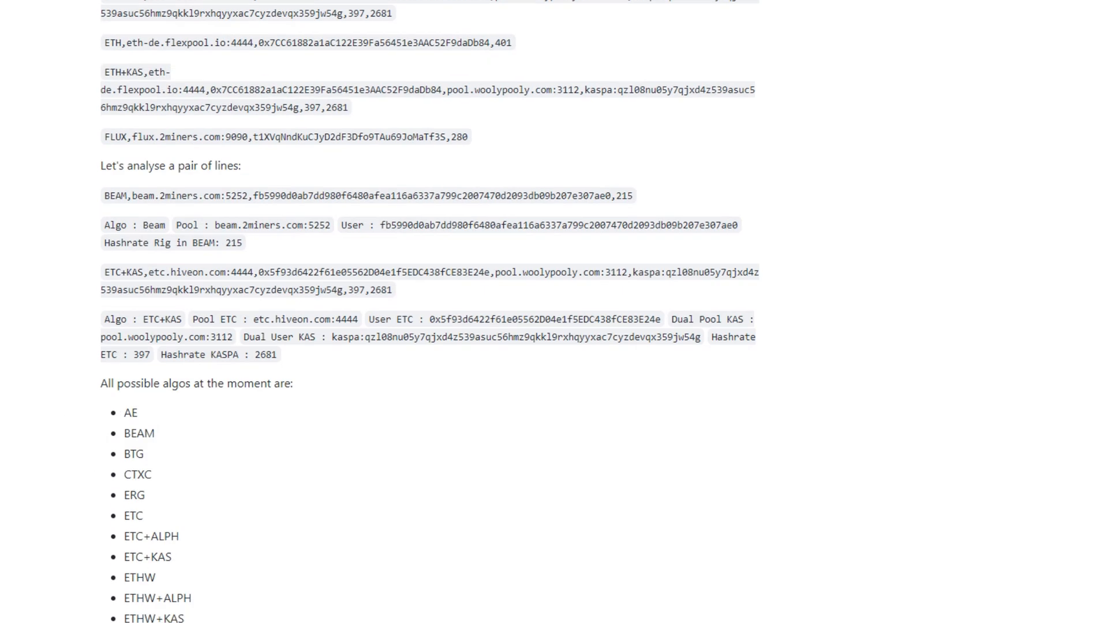
scroll(153, 583, down, 4)
scroll(156, 614, up, 3)
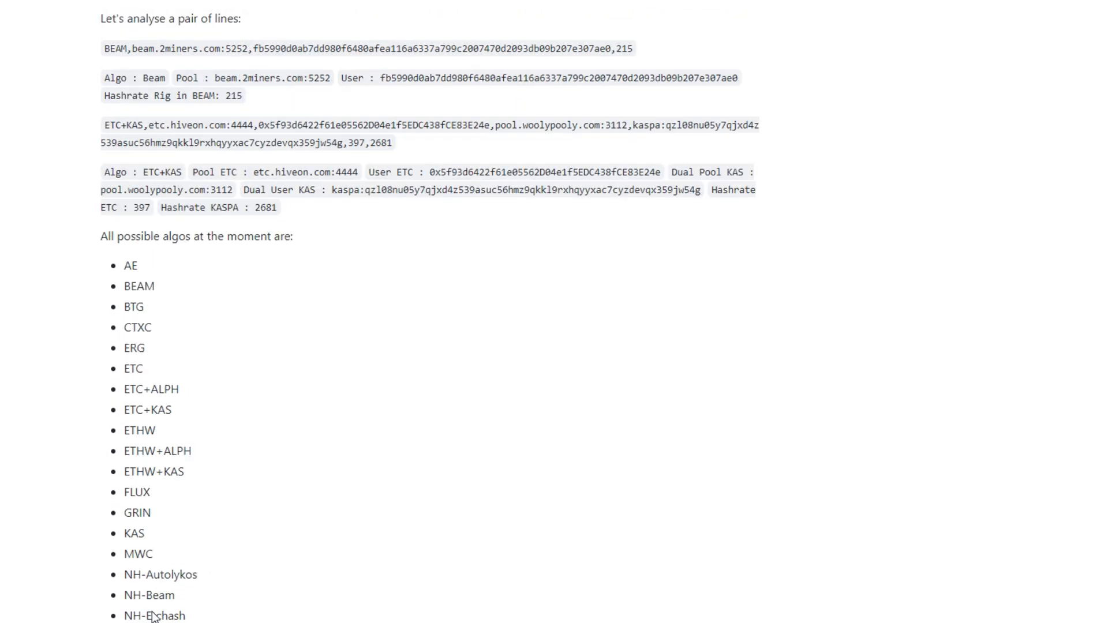
scroll(153, 612, up, 5)
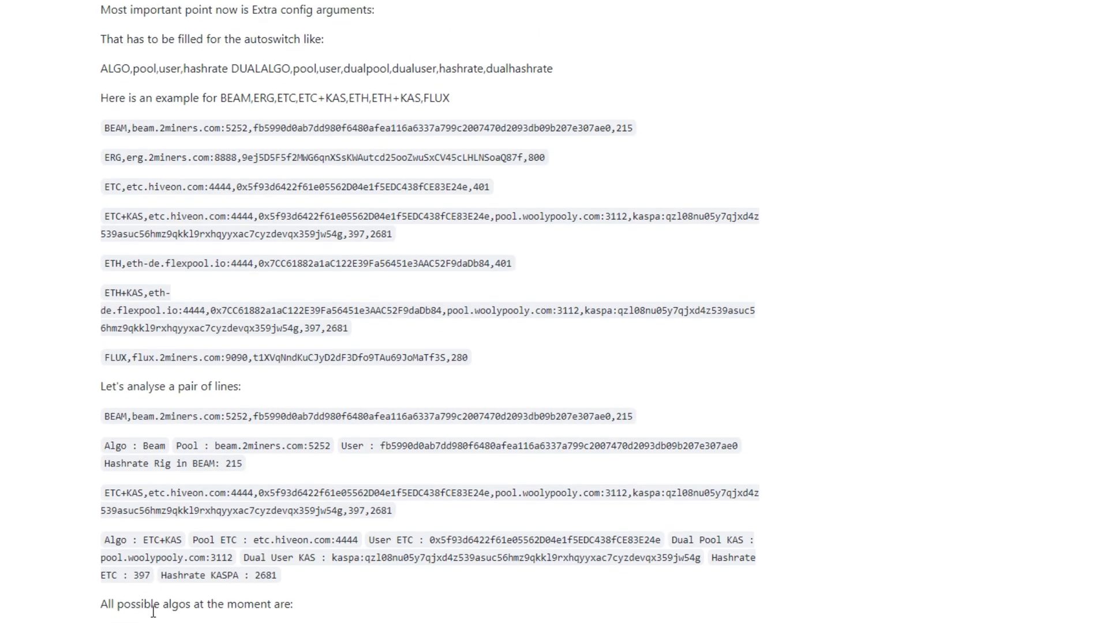
scroll(153, 615, up, 4)
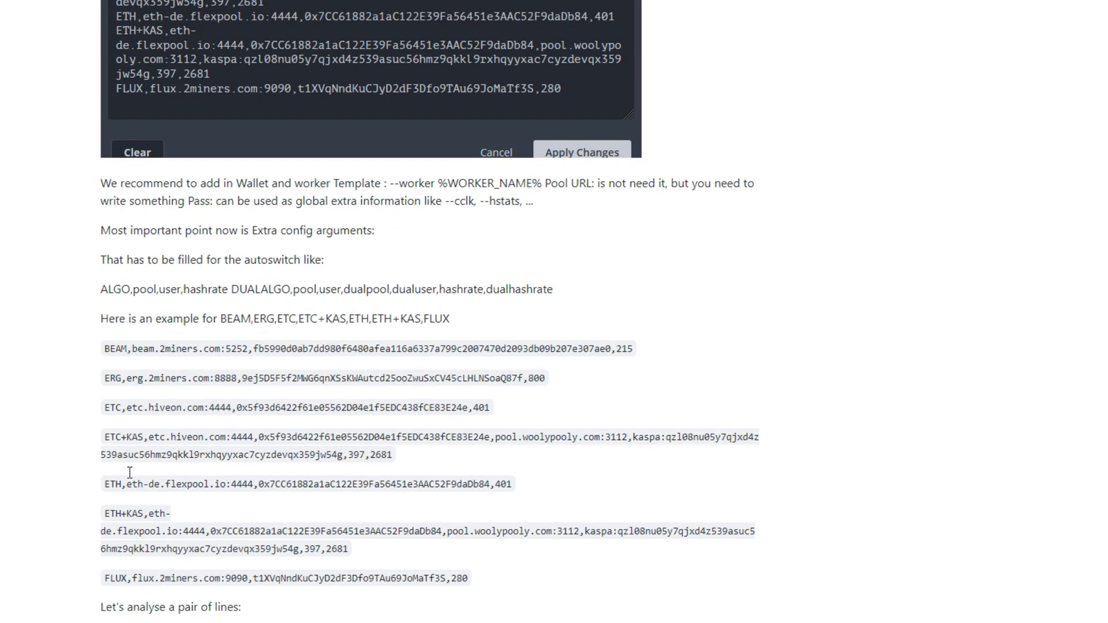
drag(104, 379, 546, 380)
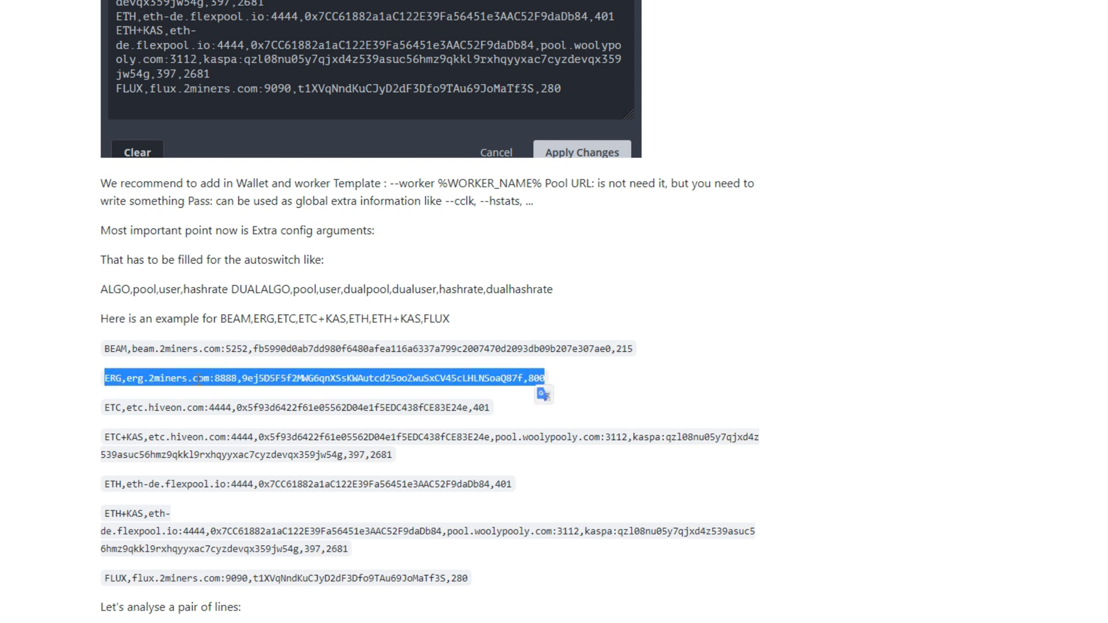
click(256, 383)
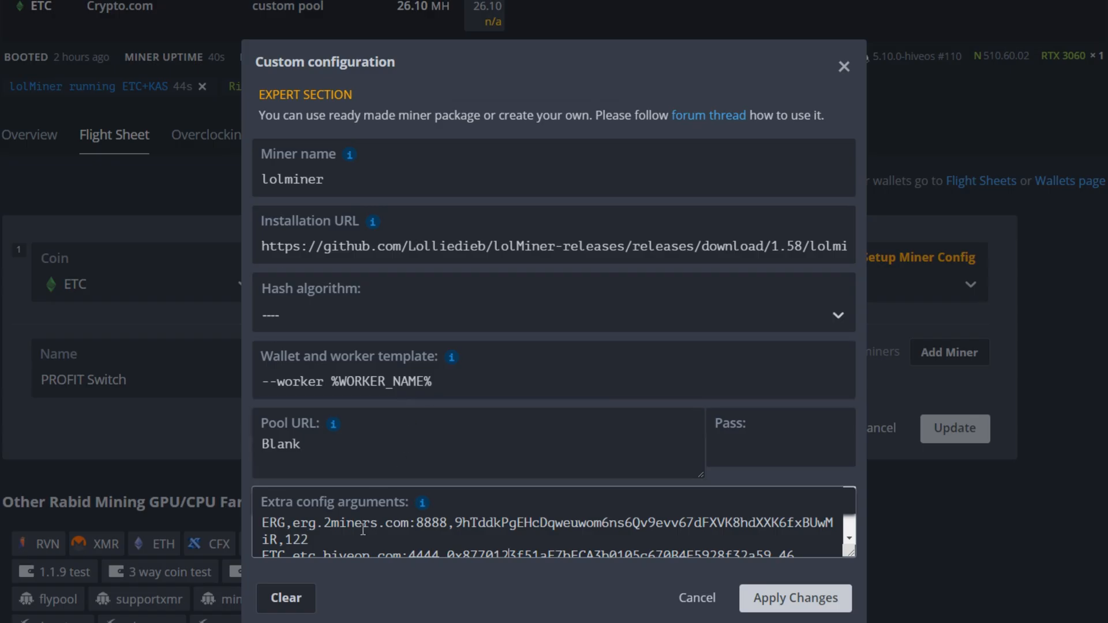
Inspect the ERG line's pool erg.2miners.com:8888 and ERGO wallet address in extra config arguments.
click(354, 525)
click(291, 523)
drag(446, 523, 297, 524)
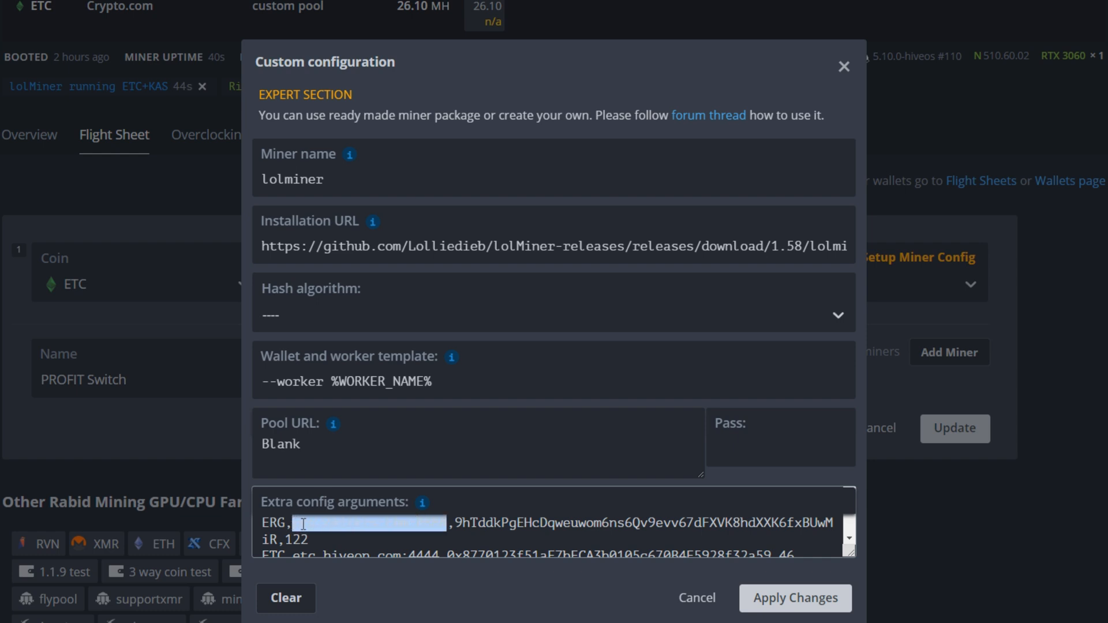
click(301, 523)
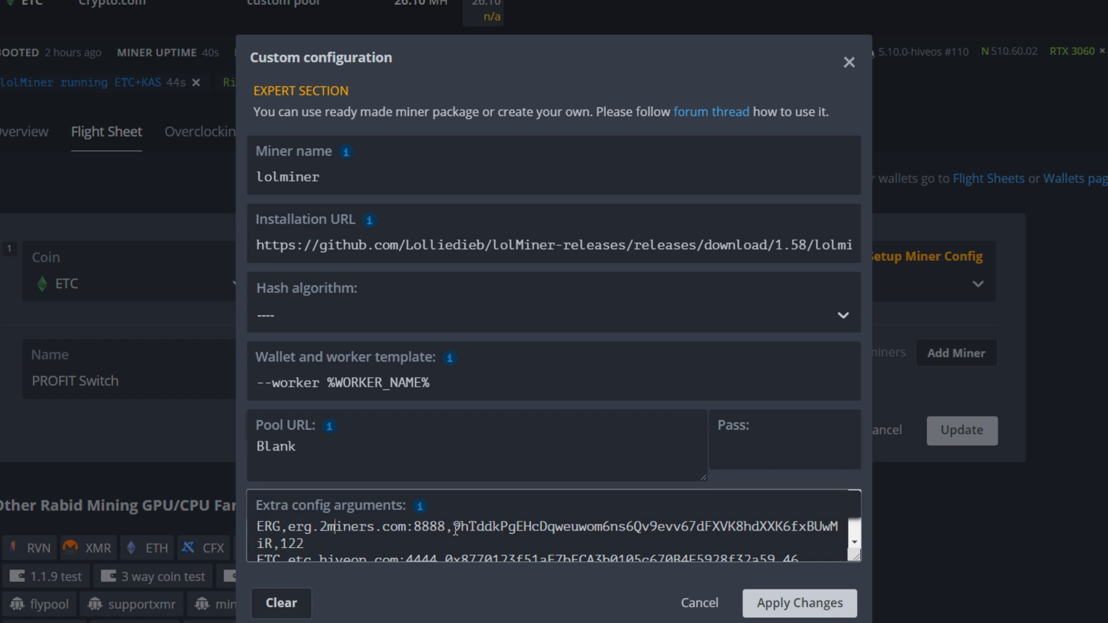
drag(455, 528, 639, 541)
click(453, 527)
Locate and check the ERG line's 122 hashrate value.
click(346, 622)
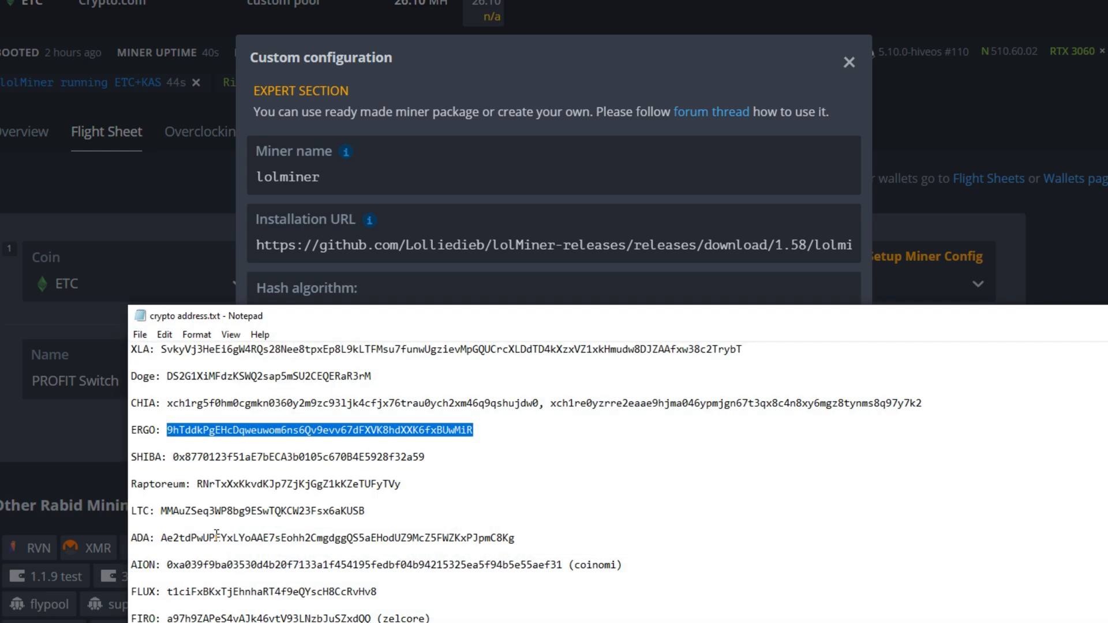
scroll(216, 595, down, 1)
scroll(213, 616, up, 1)
scroll(214, 616, up, 2)
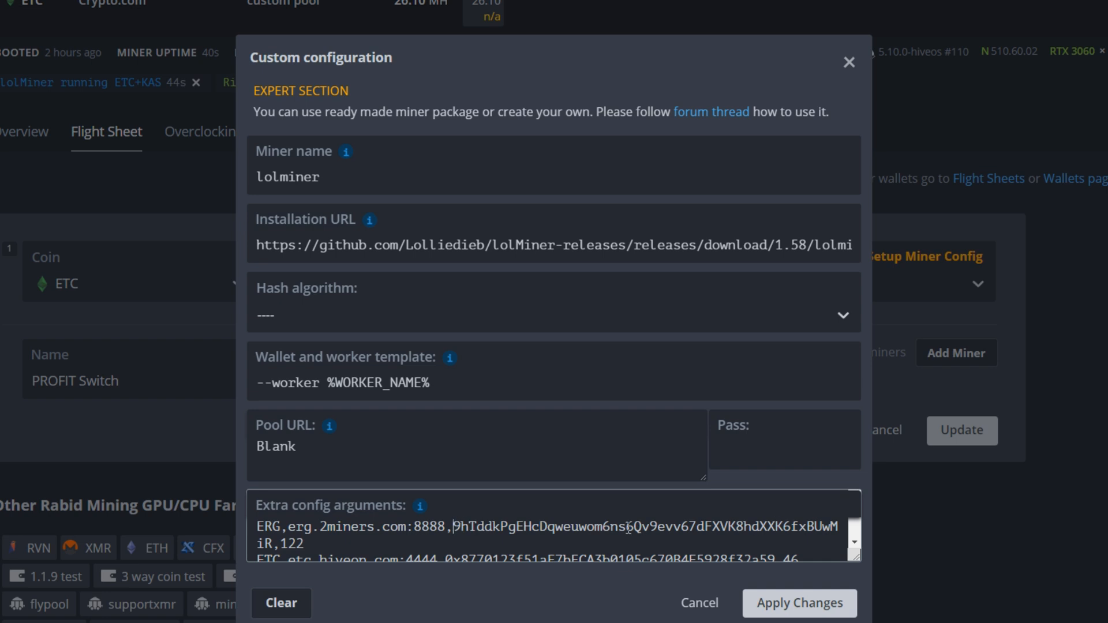
drag(280, 544, 295, 544)
double_click(283, 545)
click(283, 544)
drag(280, 545, 296, 547)
scroll(331, 551, up, 2)
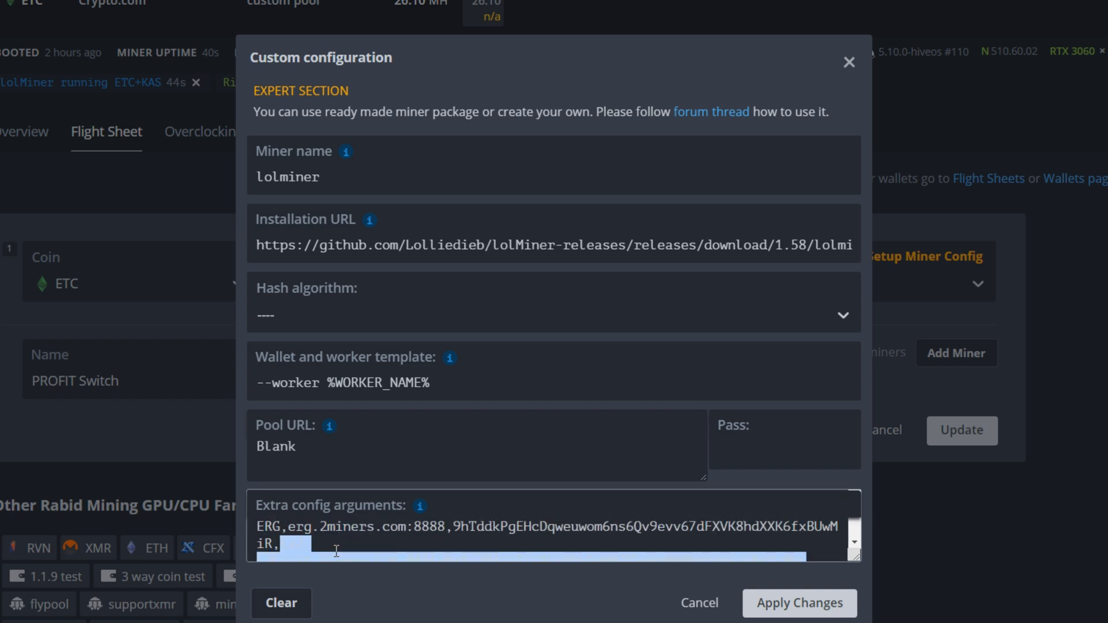
click(317, 550)
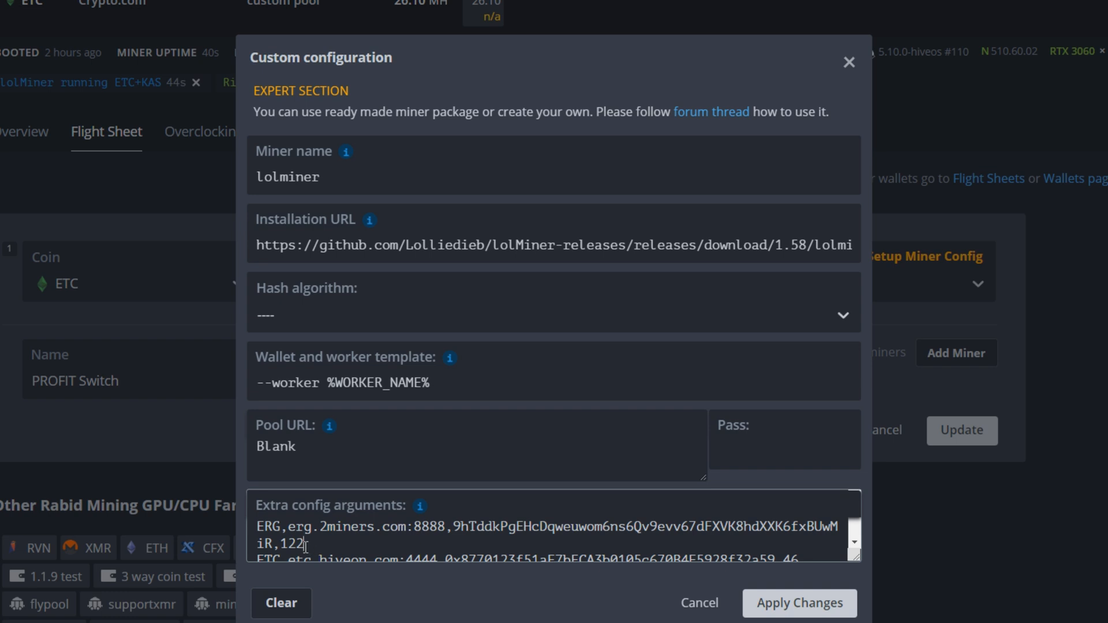
key(Left)
key(Left)
key(Left)
key(Left)
key(Right)
key(Right)
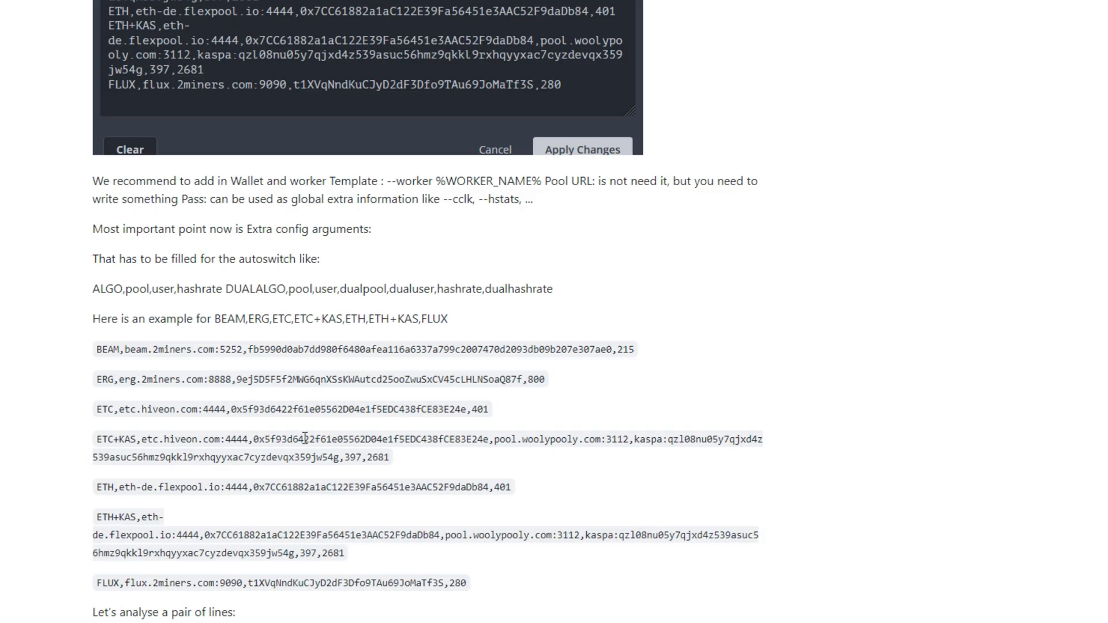
Scroll up to the top of the lolMiner AutoSwitch guide and back down.
scroll(310, 399, up, 15)
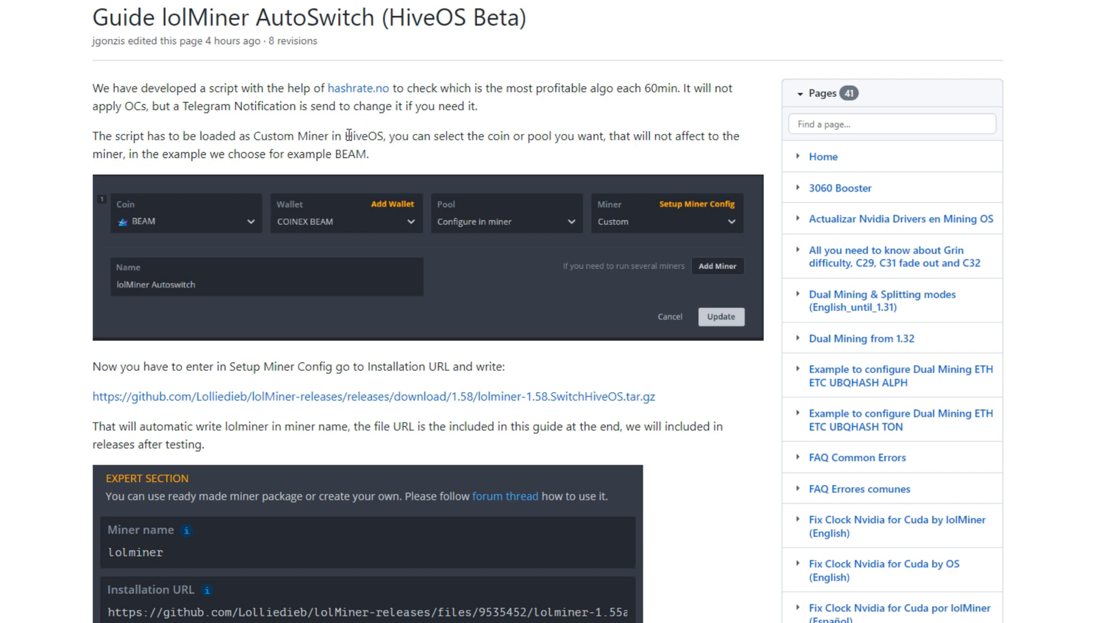
scroll(321, 194, down, 3)
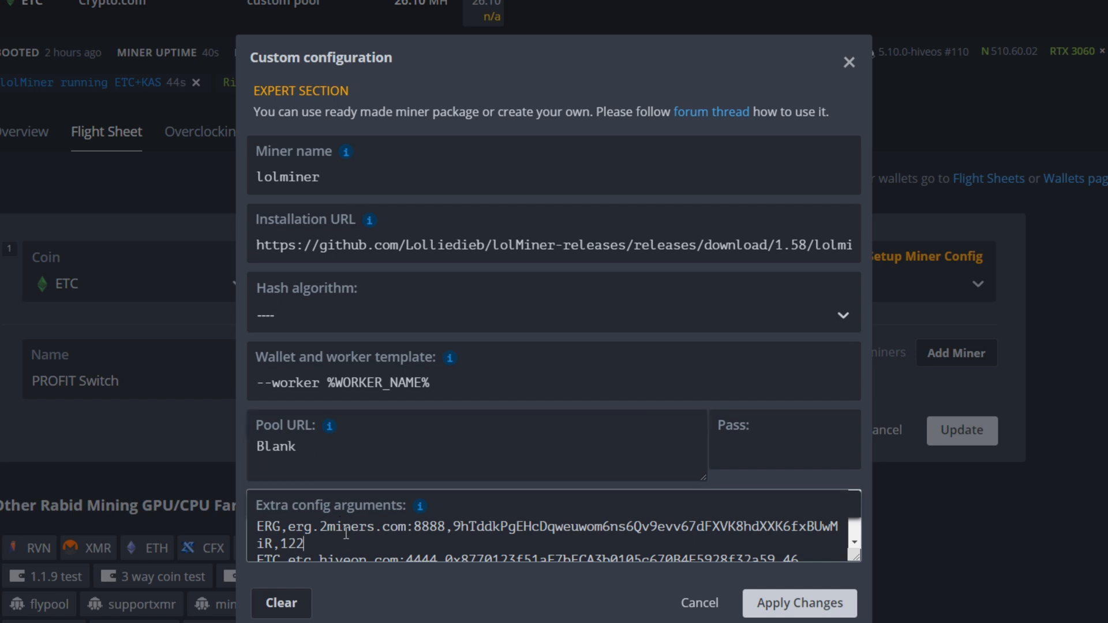
scroll(346, 524, down, 2)
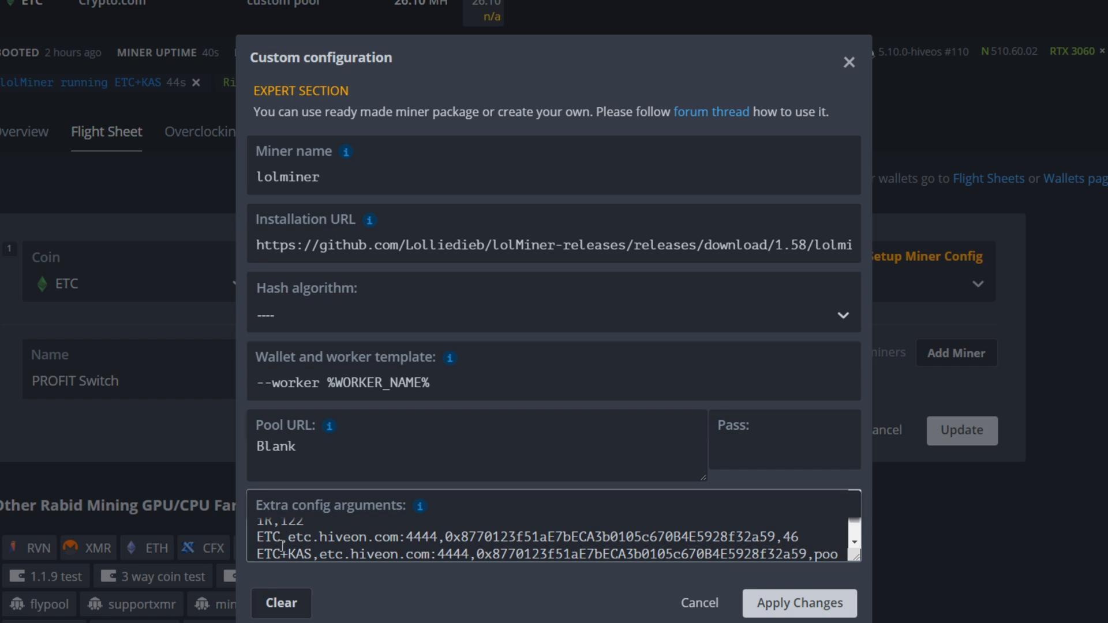
drag(290, 539, 399, 538)
click(410, 540)
drag(287, 538, 446, 538)
click(442, 538)
click(464, 539)
click(794, 539)
scroll(772, 552, down, 1)
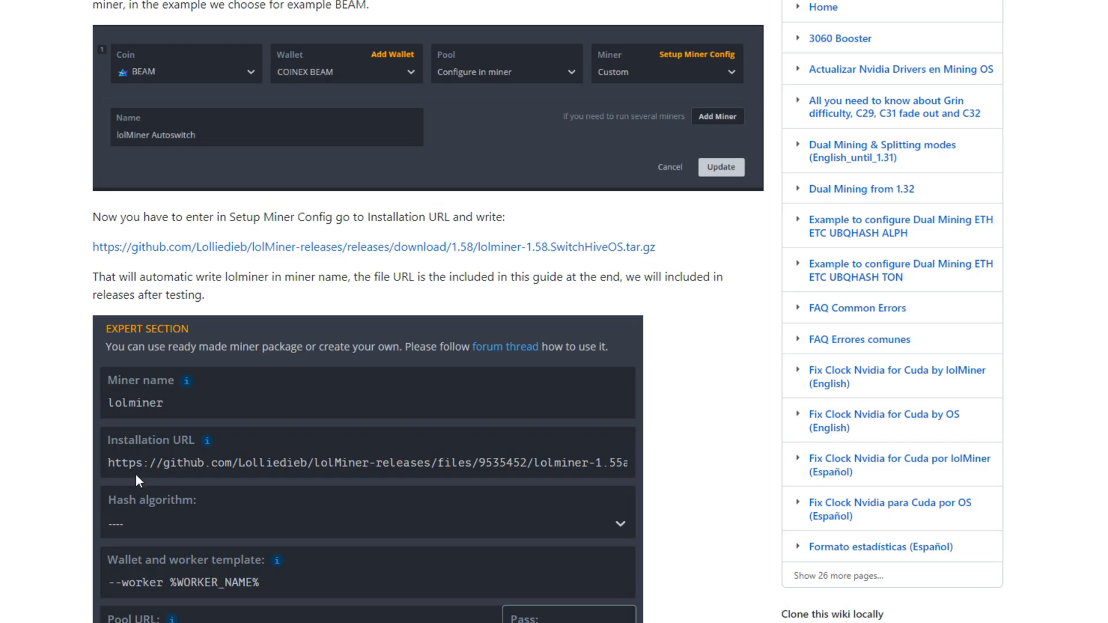
scroll(139, 480, down, 15)
scroll(135, 485, up, 2)
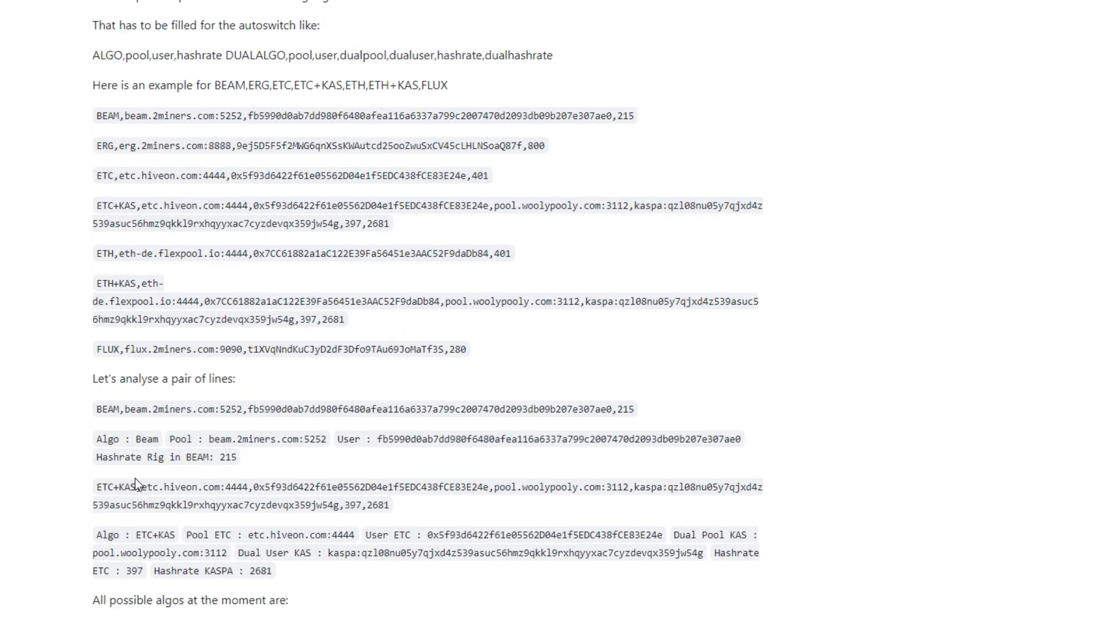
scroll(135, 479, up, 3)
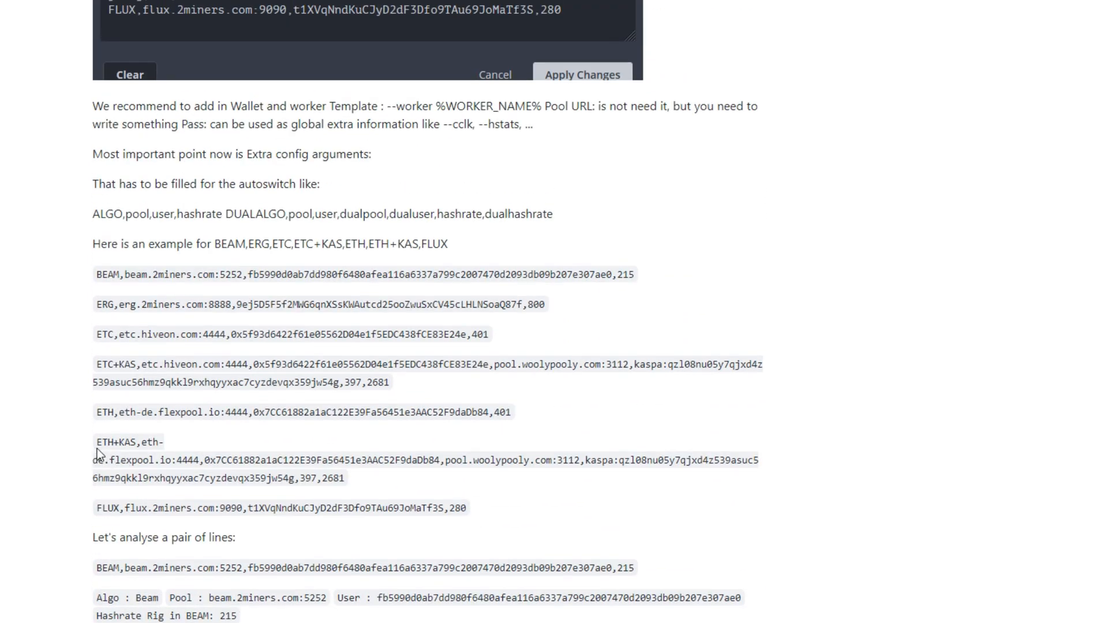
drag(102, 444, 340, 479)
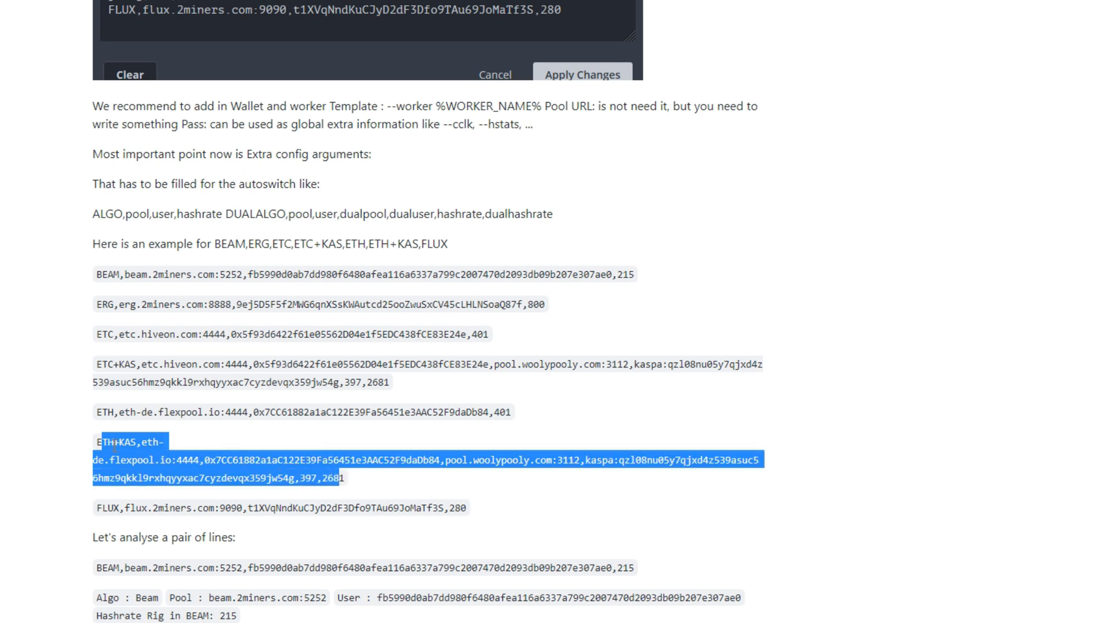
click(107, 342)
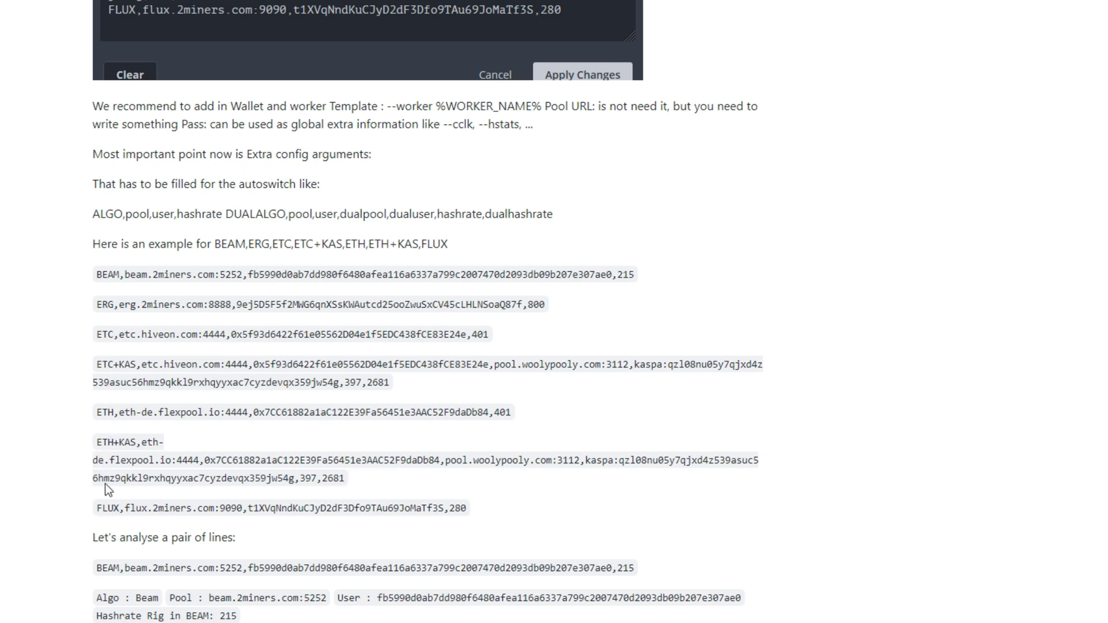
drag(97, 365, 393, 384)
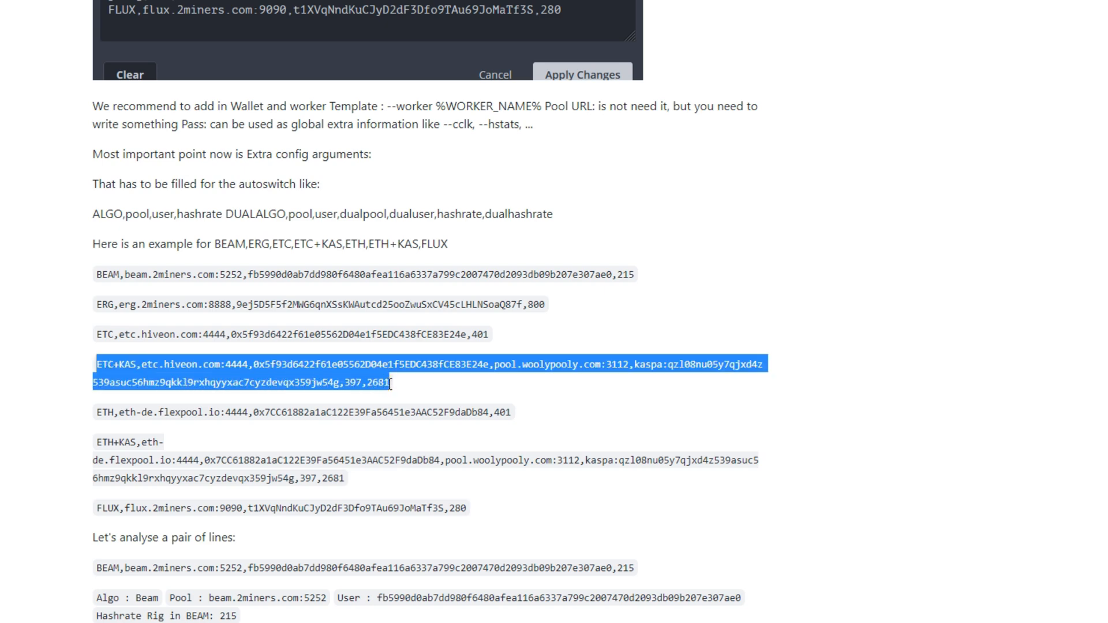
click(227, 371)
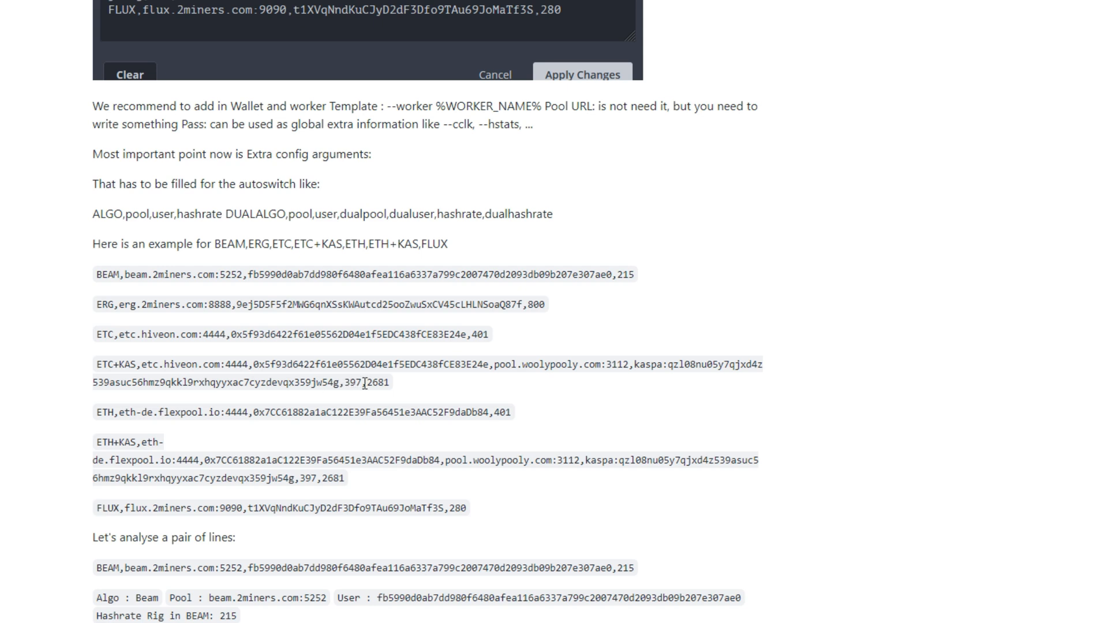
drag(345, 382, 363, 387)
click(296, 378)
drag(367, 384, 383, 383)
click(378, 384)
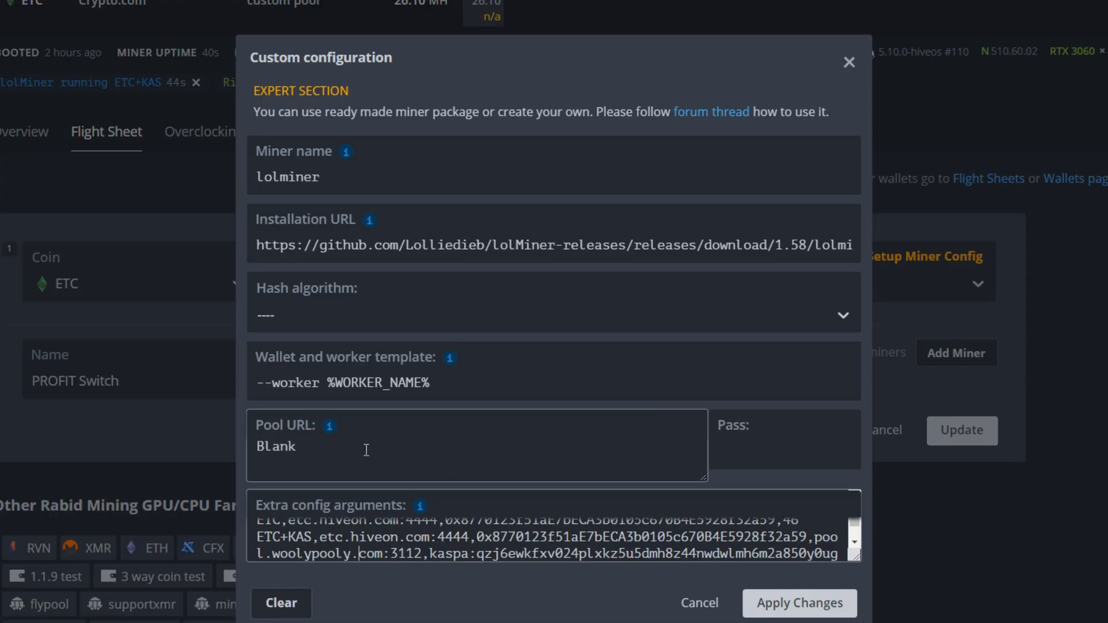
Paste the FLUX line (flux.2miners.com:9090, hashrate 29) on a new line below ETC+KAS.
key(Right)
key(Right)
key(Right)
key(Right)
key(Right)
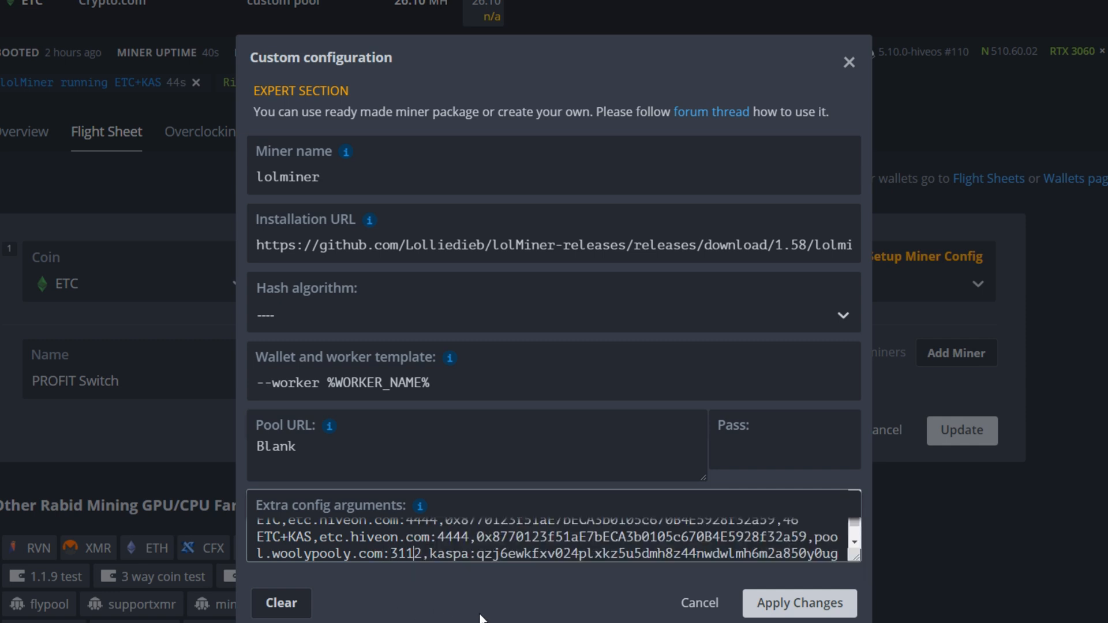
key(Down)
key(Left)
key(Left)
key(Left)
key(Left)
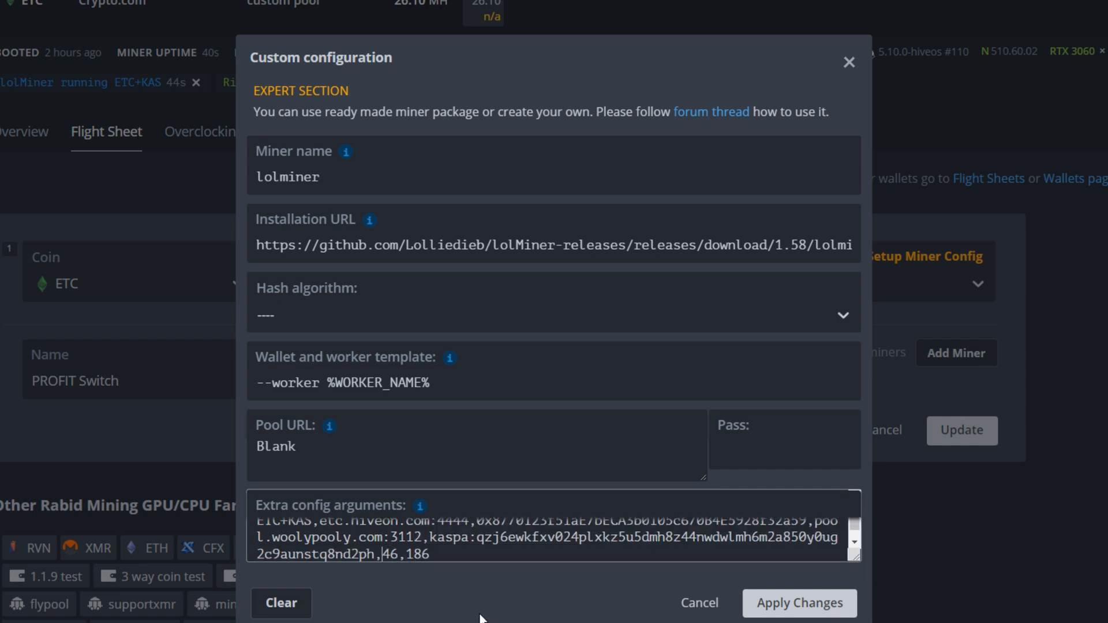
key(Right)
key(Right)
key(Right)
key(Right)
key(Right)
key(Left)
key(Left)
key(End)
key(Return)
text(FLUX,flux.2miners.com:9090,t1ciFxBKxTjEhnhaRT4f9eQYscH8CcRvHv8,29)
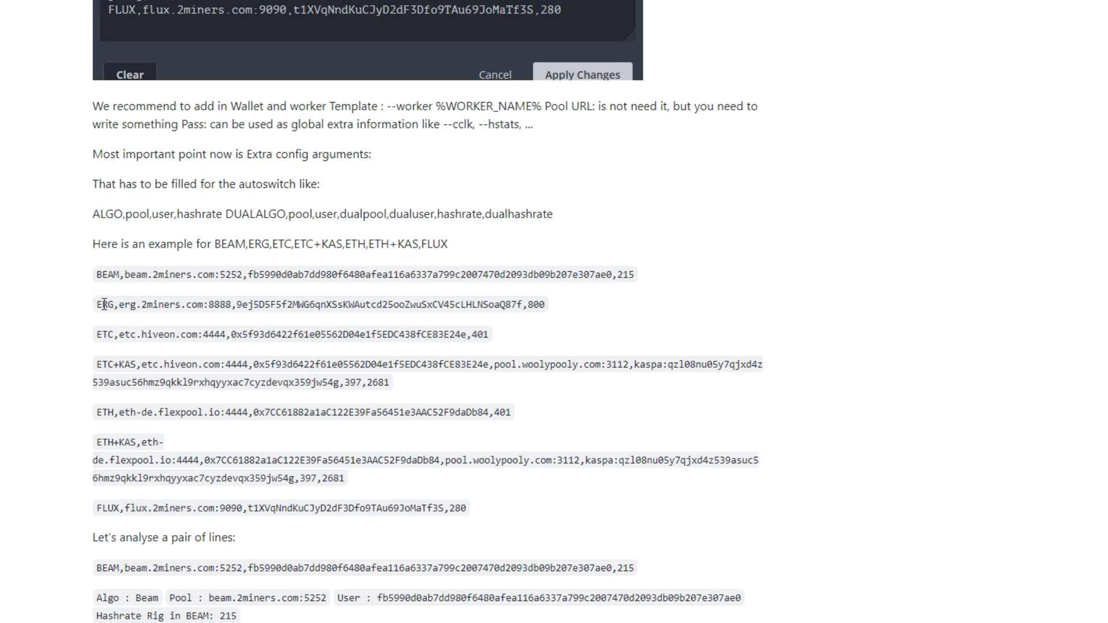
Scroll the guide to its 'Let's analyse a pair of lines' breakdown of BEAM and ETC+KAS.
scroll(180, 433, down, 3)
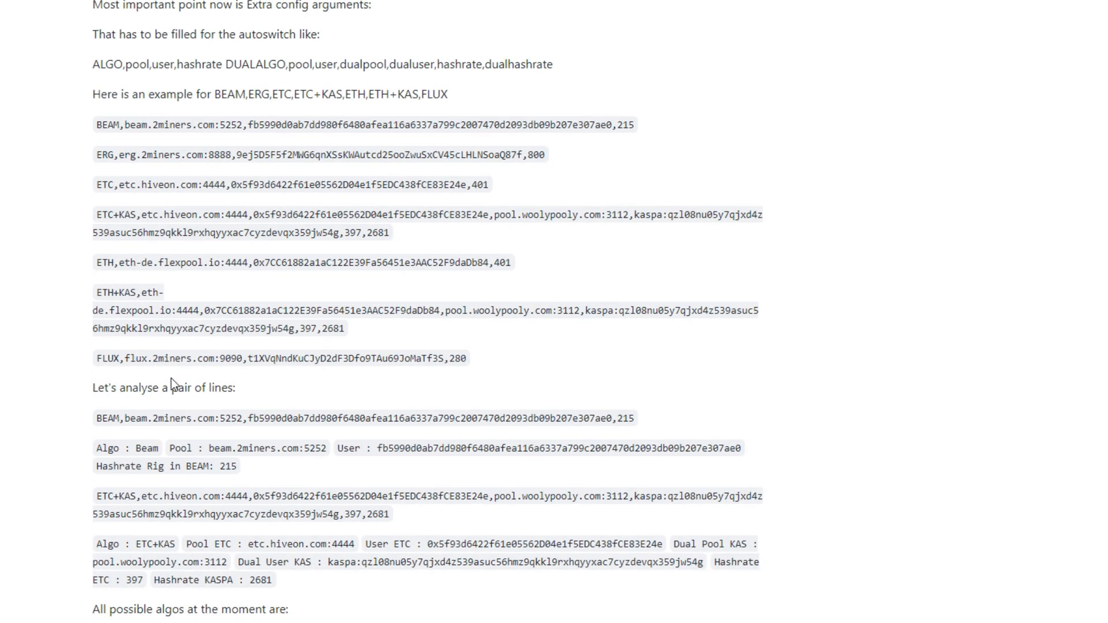
scroll(171, 379, up, 1)
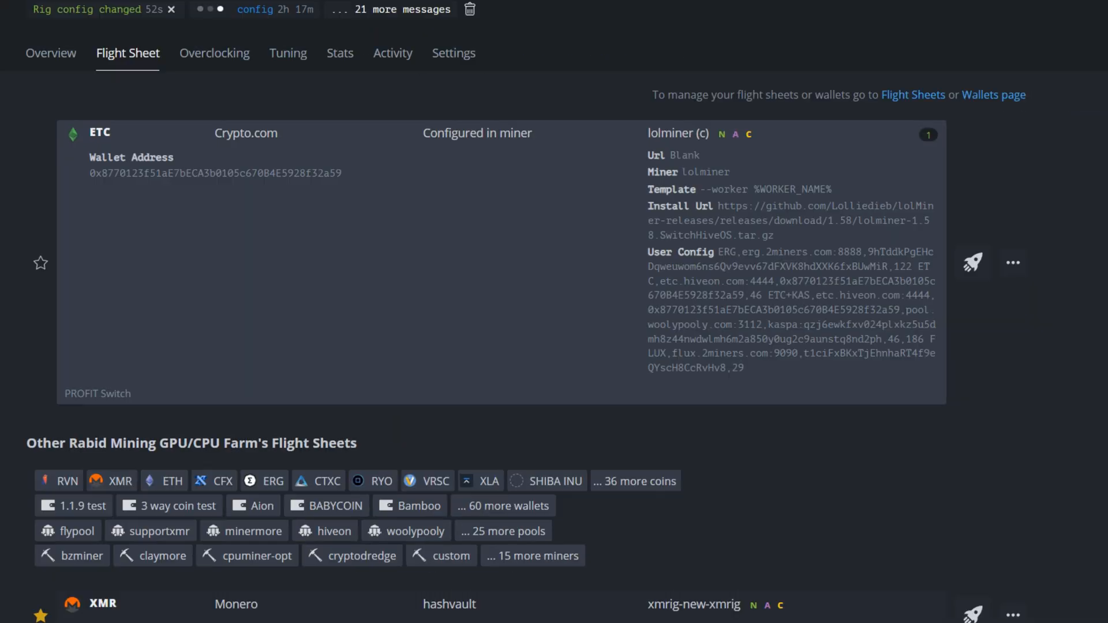
Change the ERG hashrate from 122 to 22122 in PROFIT Switch and update all workers.
click(1013, 270)
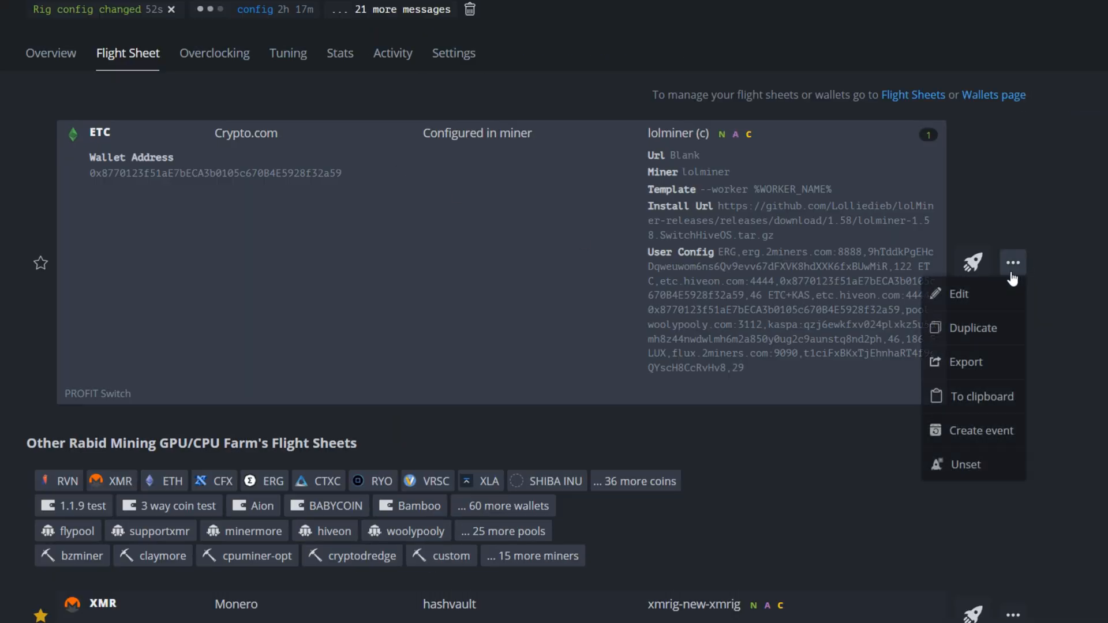
click(957, 294)
click(829, 171)
click(468, 390)
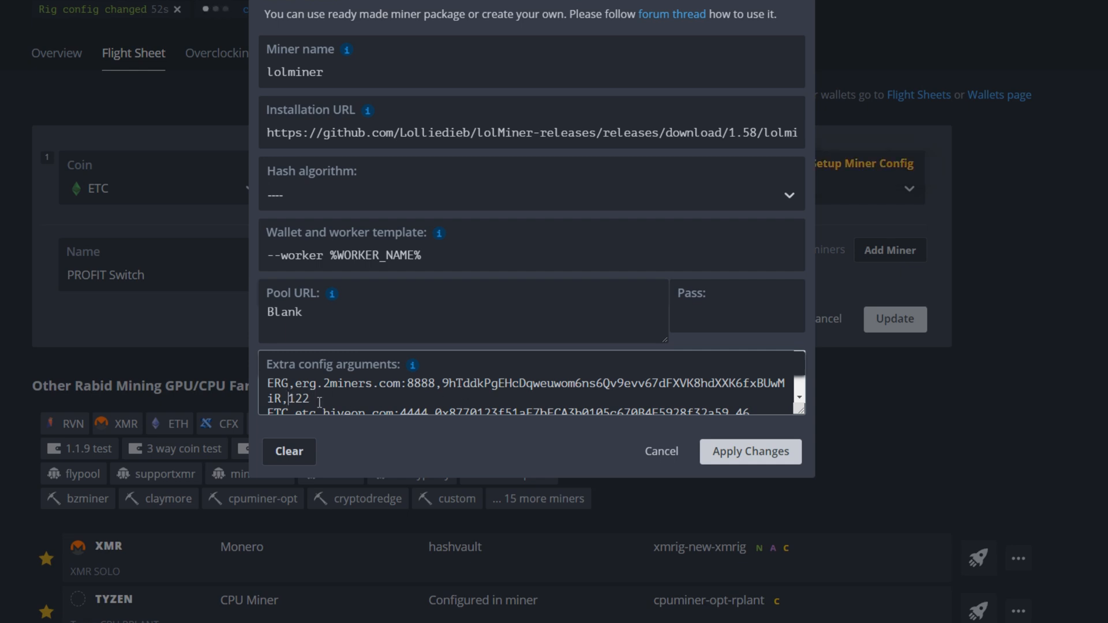
text(22)
click(762, 456)
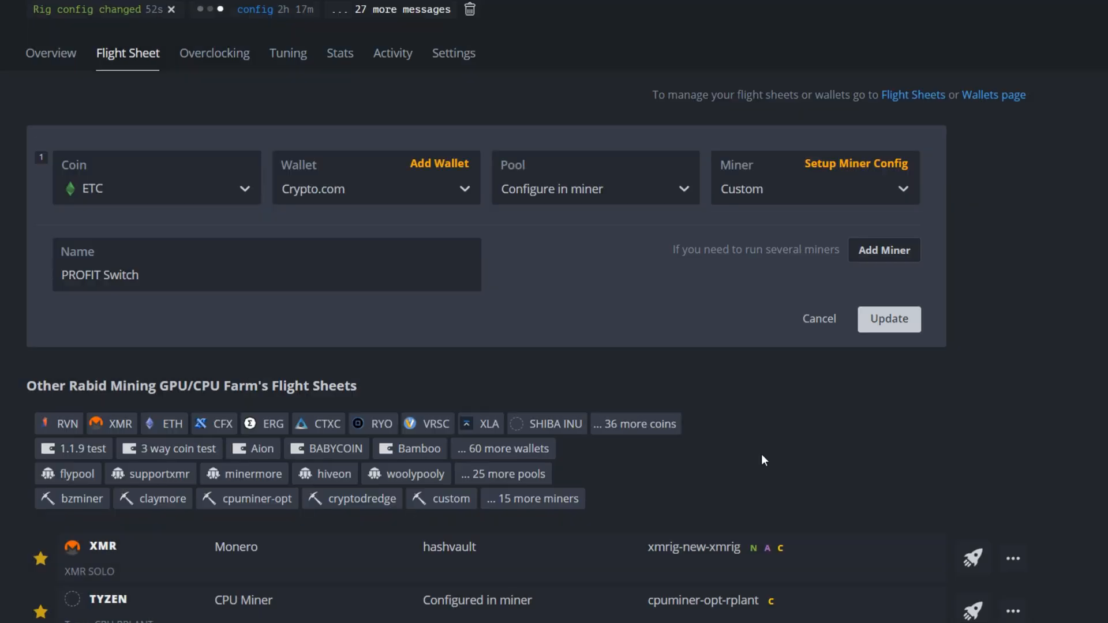
click(889, 319)
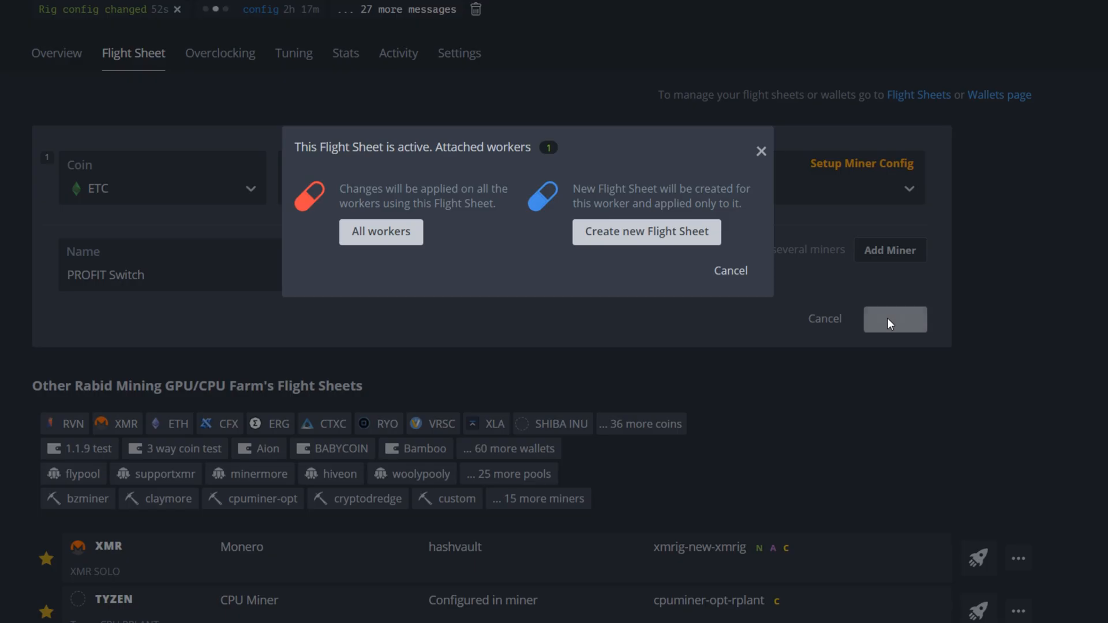
click(399, 234)
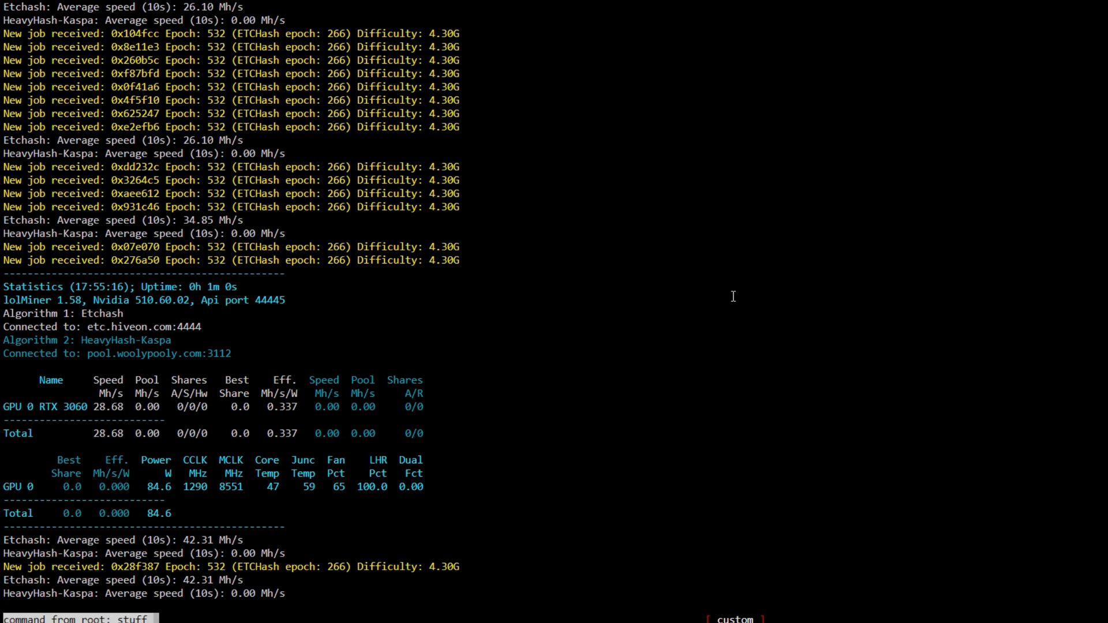
Run 'miner' in the shell to view lolMiner's output, now mining Ergo.
text(miner)
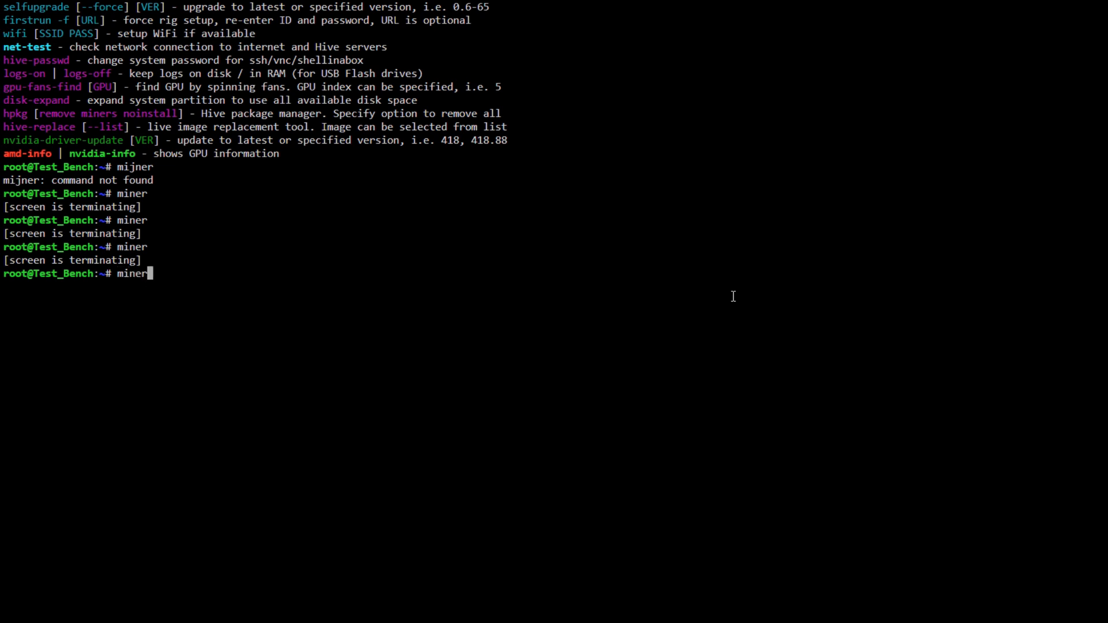
key(Return)
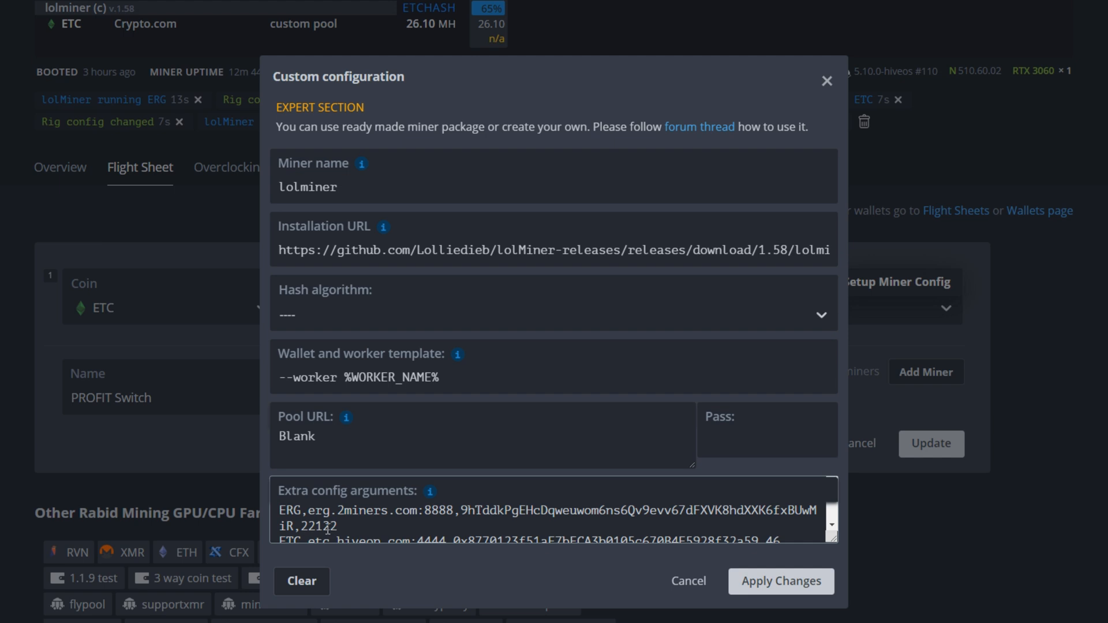
Trim the ERG line's hashrate in the extra config arguments from 22122 back to 122.
click(315, 528)
key(BackSpace)
key(BackSpace)
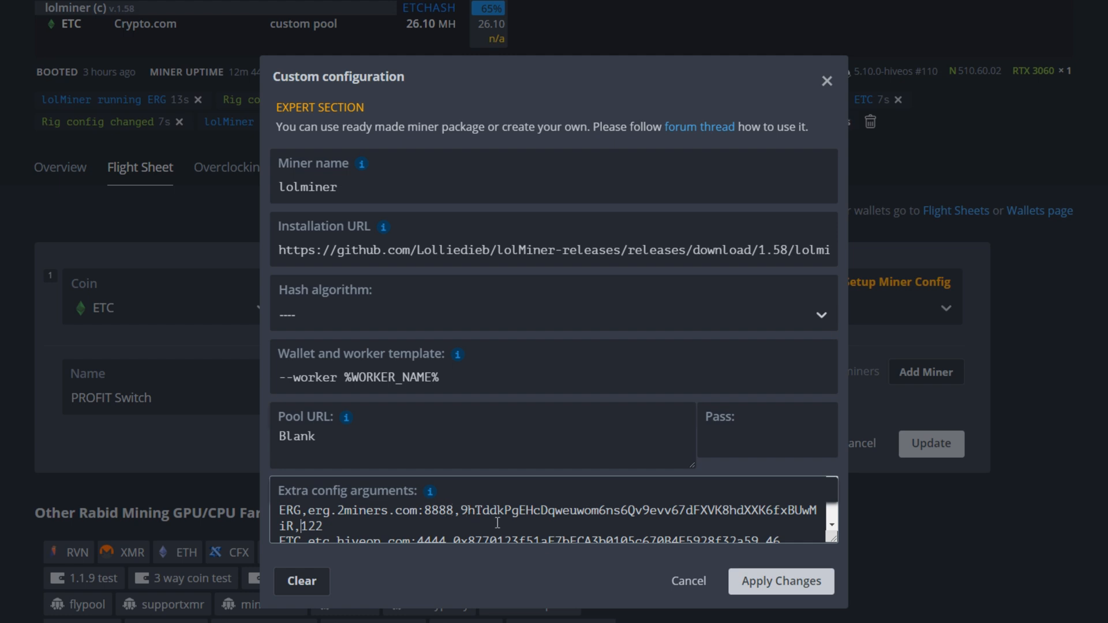
scroll(428, 526, down, 3)
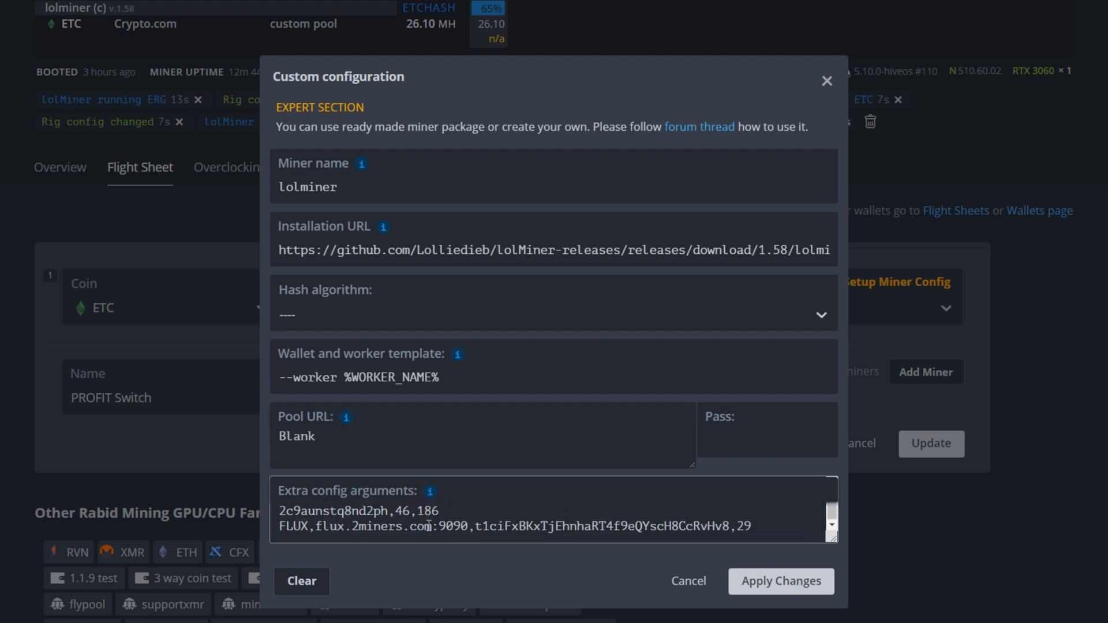
scroll(439, 526, up, 3)
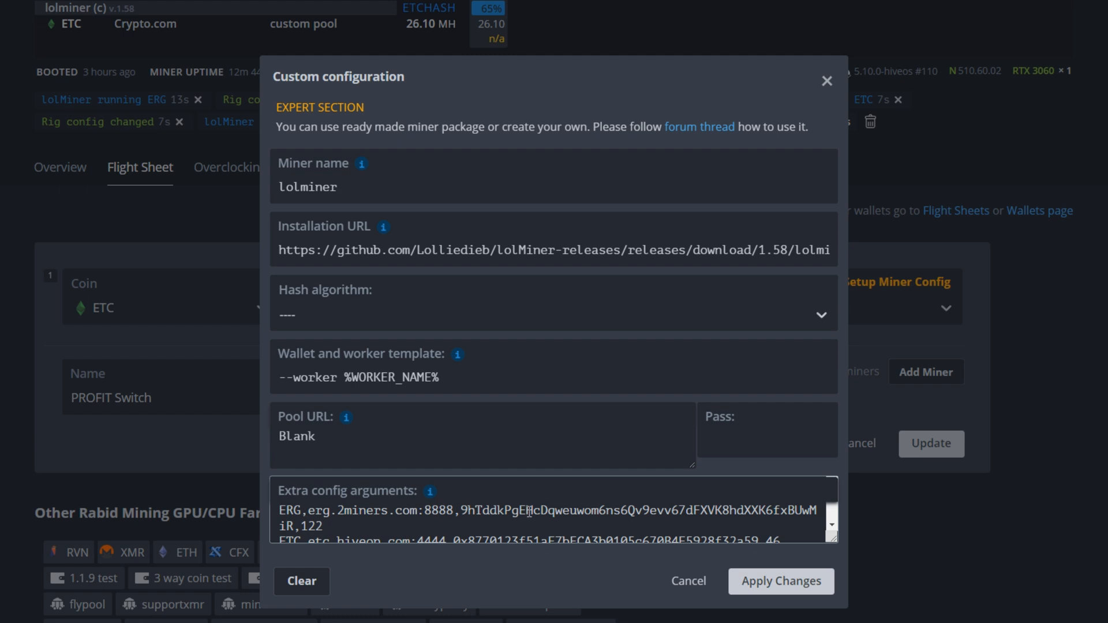
key(Left)
key(Left)
key(Left)
scroll(381, 525, down, 4)
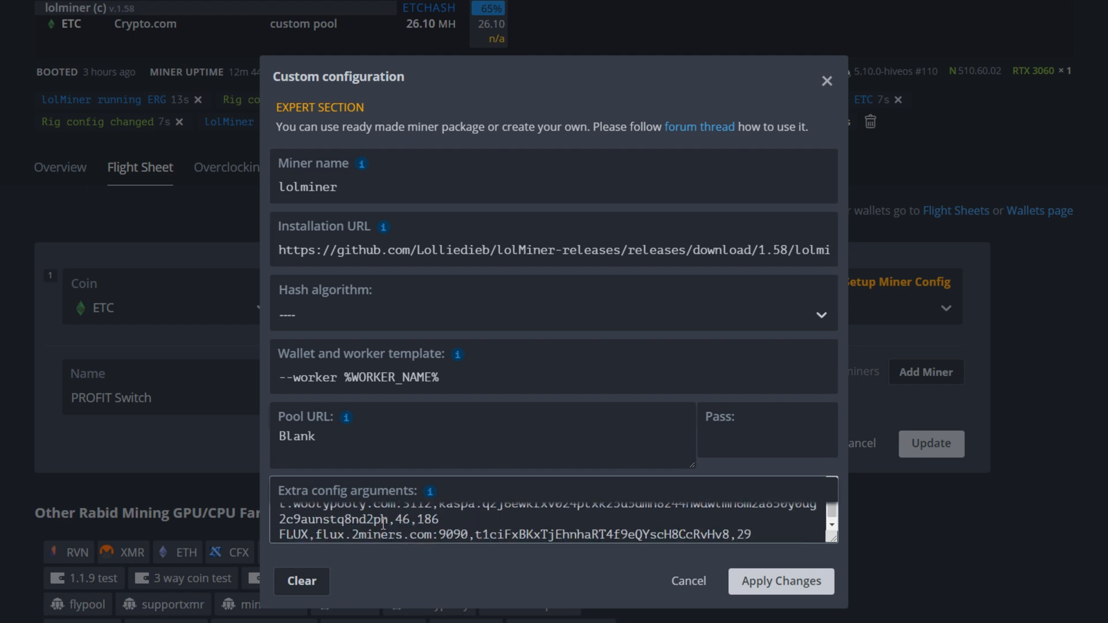